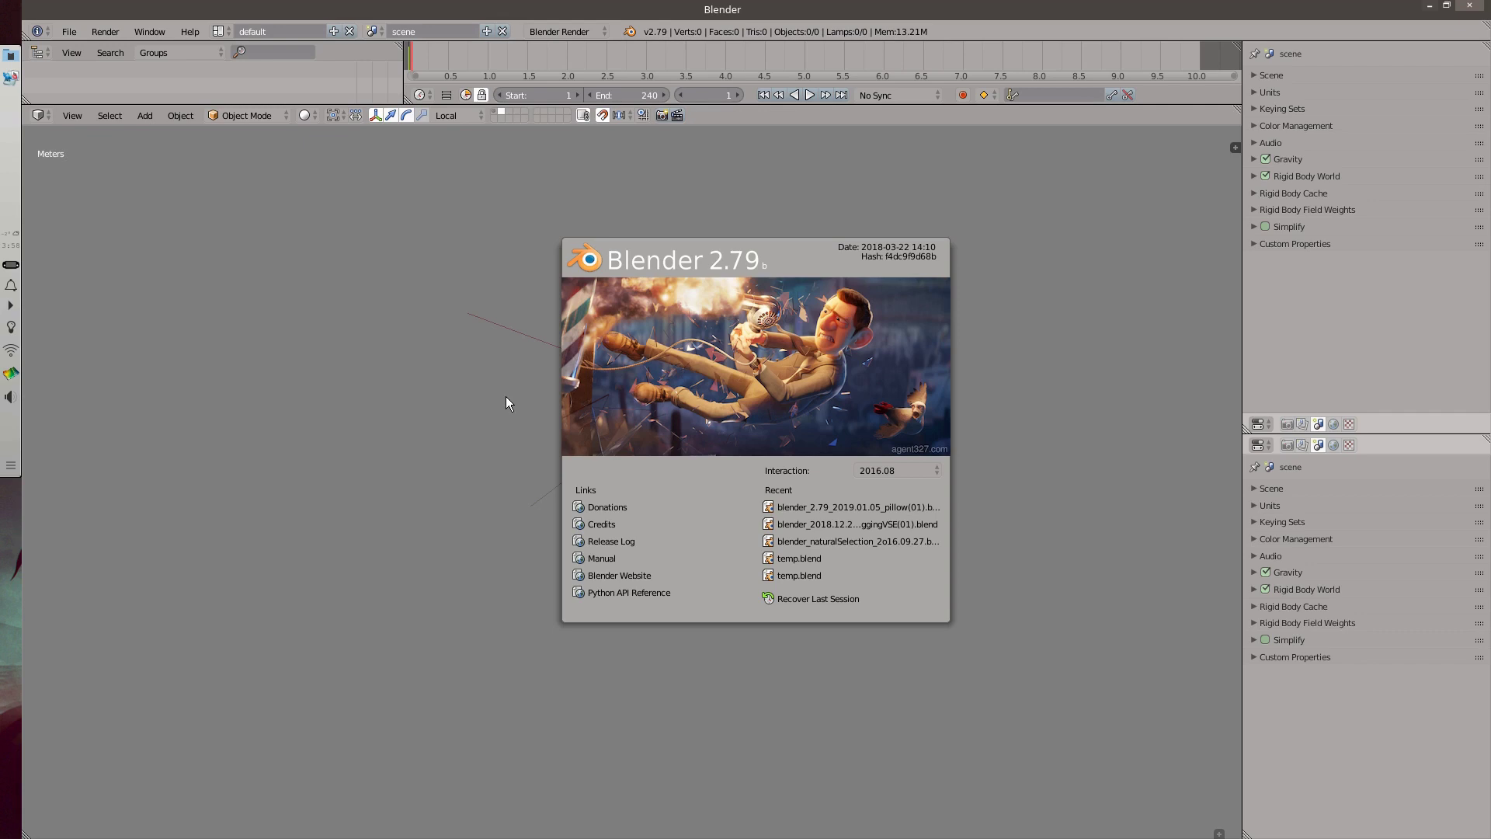
Dismiss the Blender 2.79 splash screen to reveal the empty scene.
click(669, 229)
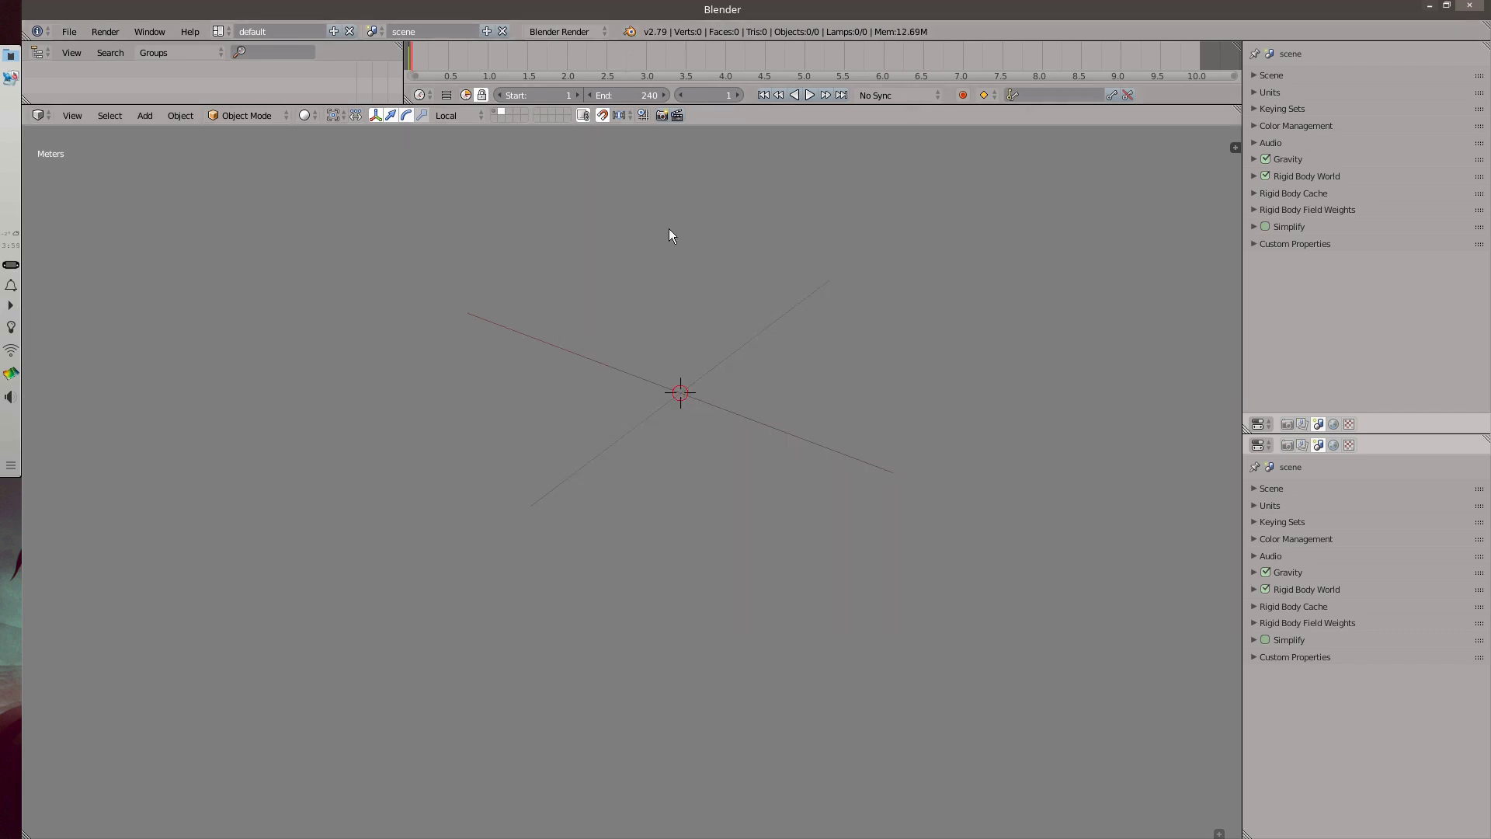
Add a plane mesh and frame it from the top view.
click(147, 119)
mouse_move(167, 133)
click(300, 134)
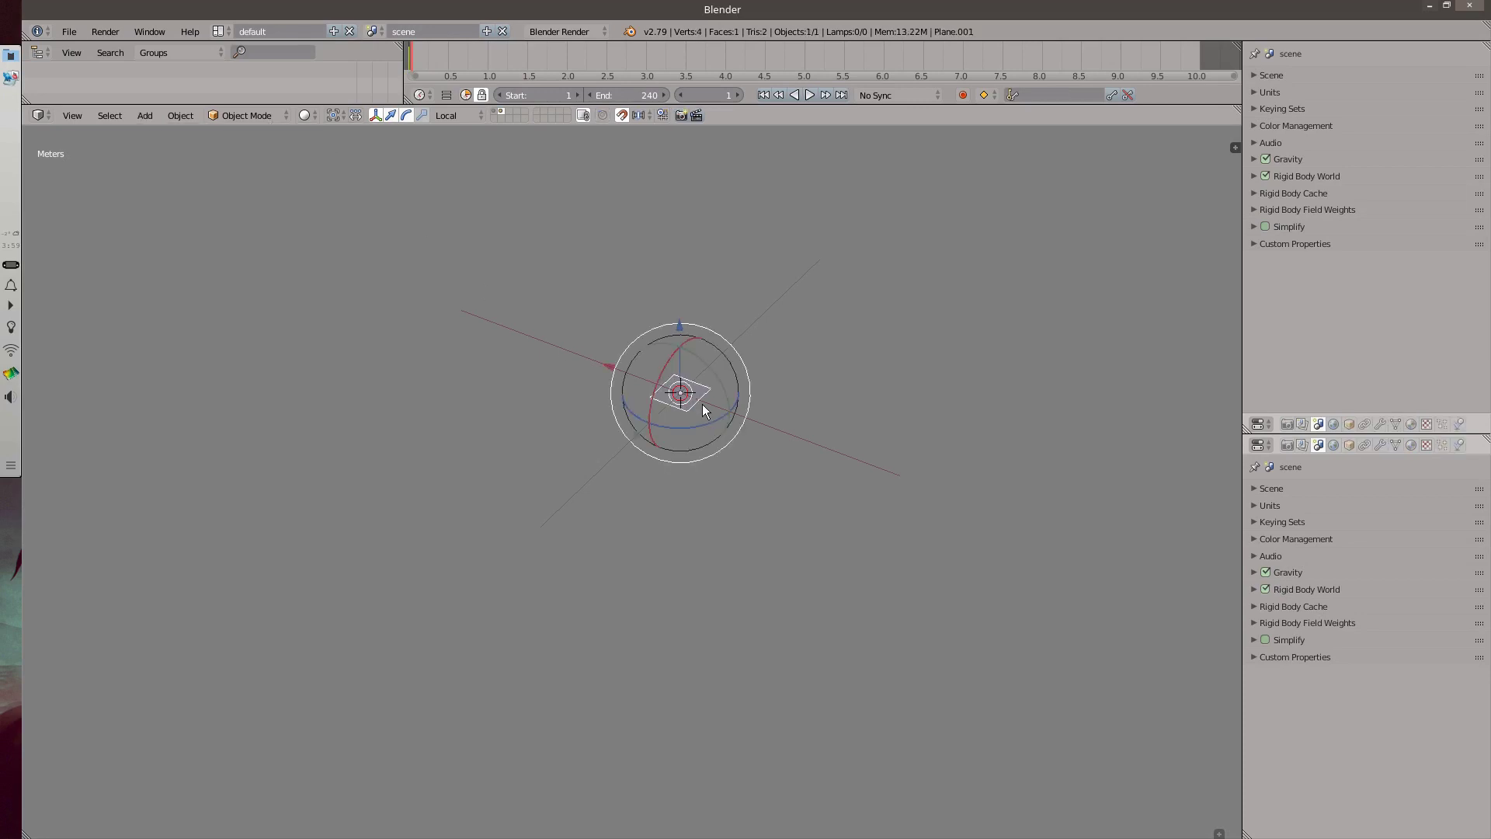
key(q)
click(714, 330)
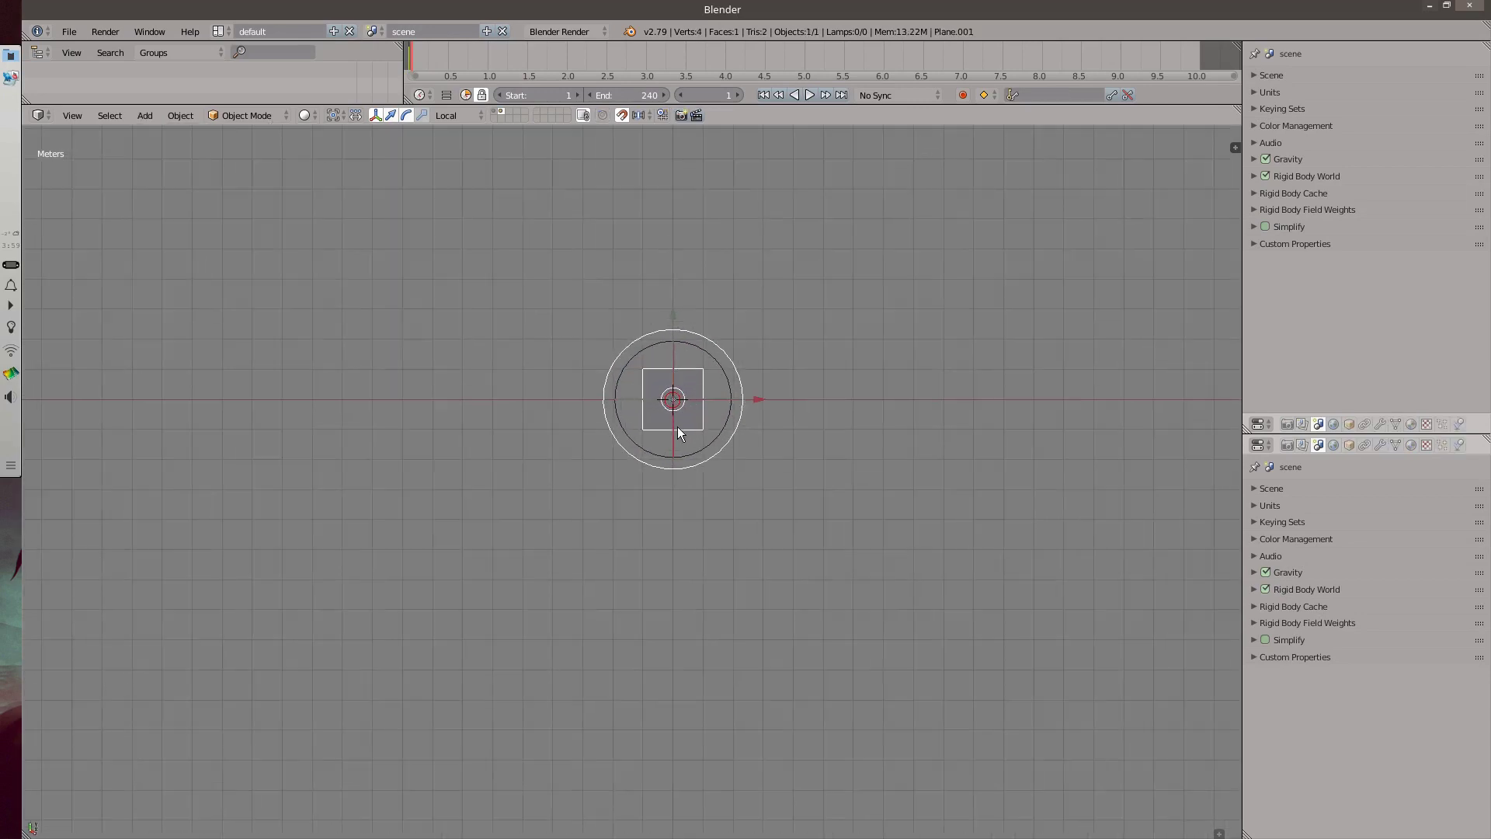
key(KP_Decimal)
scroll(621, 435, up, 2)
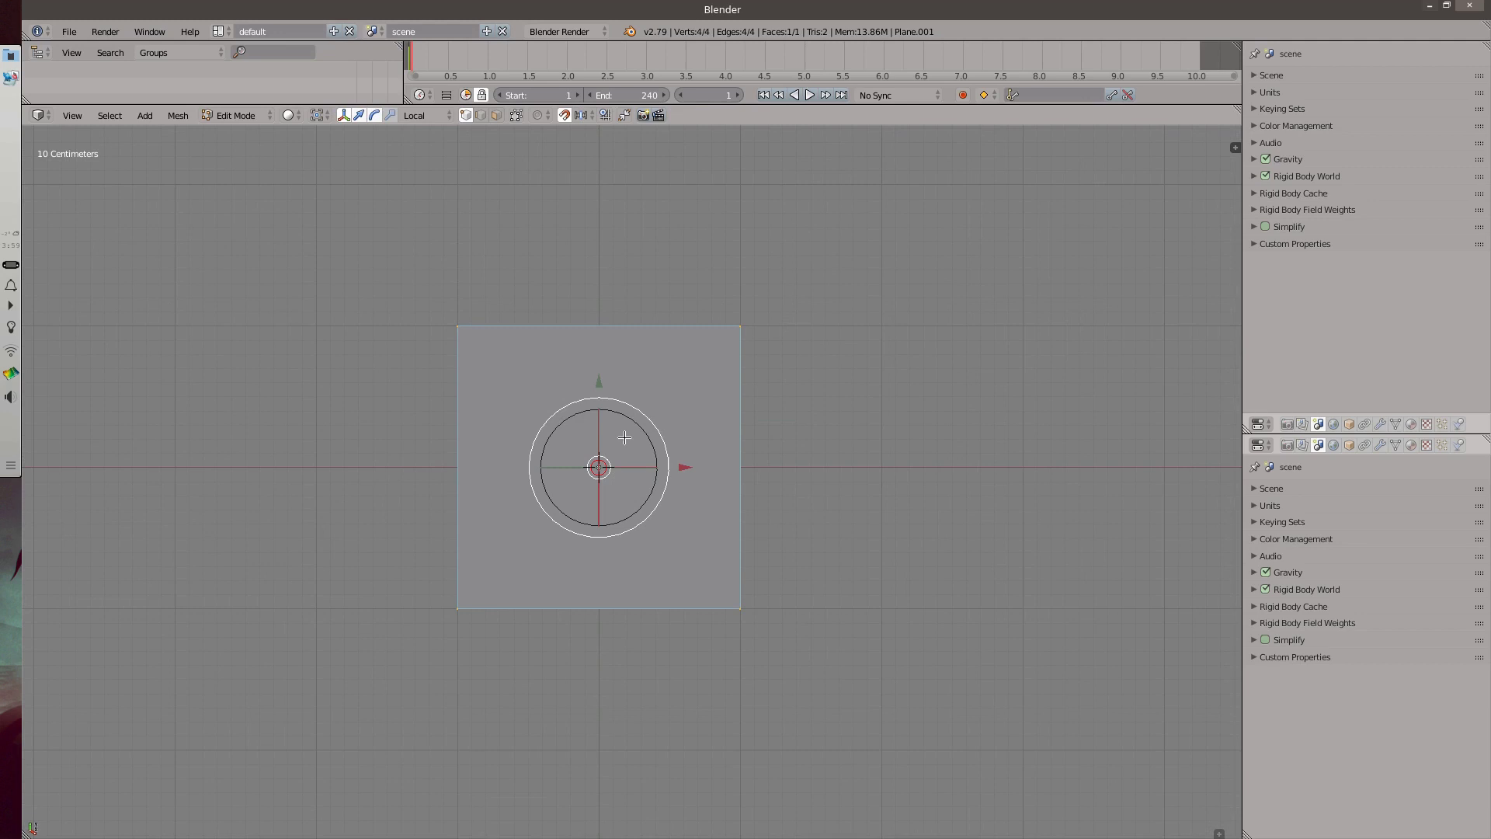
In Edit Mode, stretch the plane 1.9 times along X.
key(Tab)
key(s)
key(x)
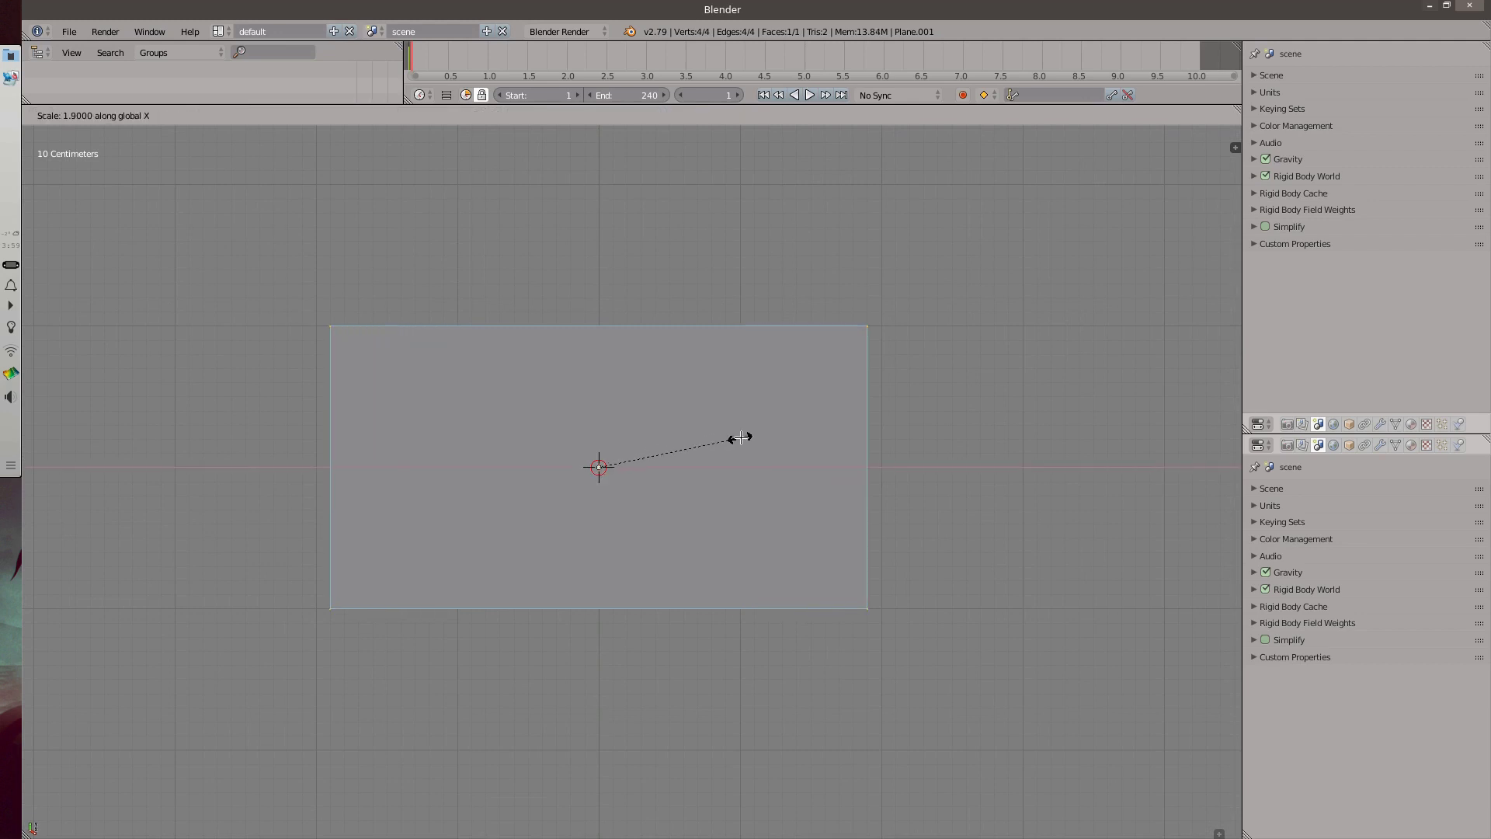
click(711, 440)
middle_drag(583, 474, 572, 436)
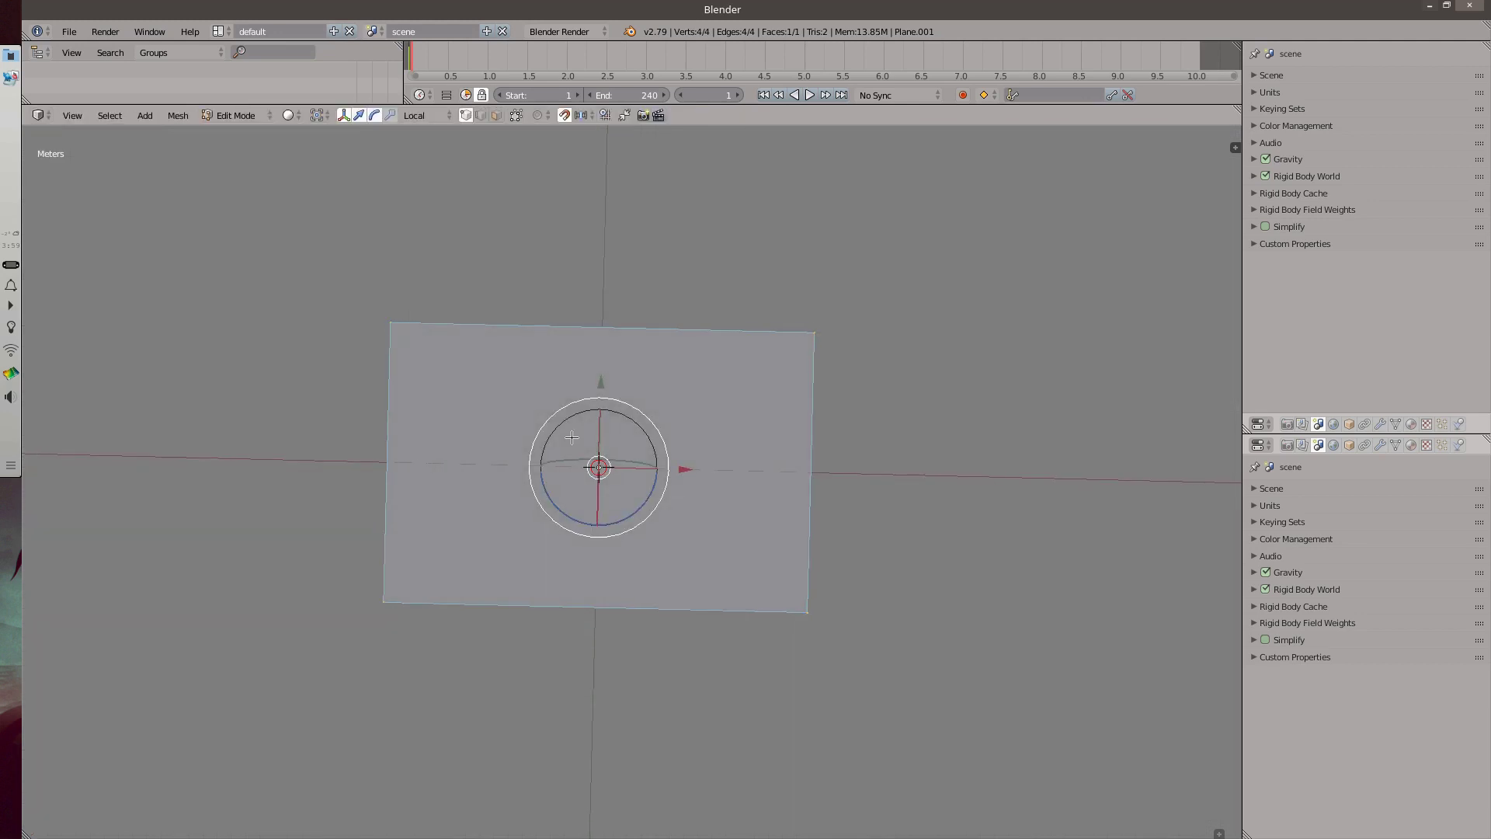
Add five vertical and three horizontal edge loop cuts across the plane.
key(ctrl+r)
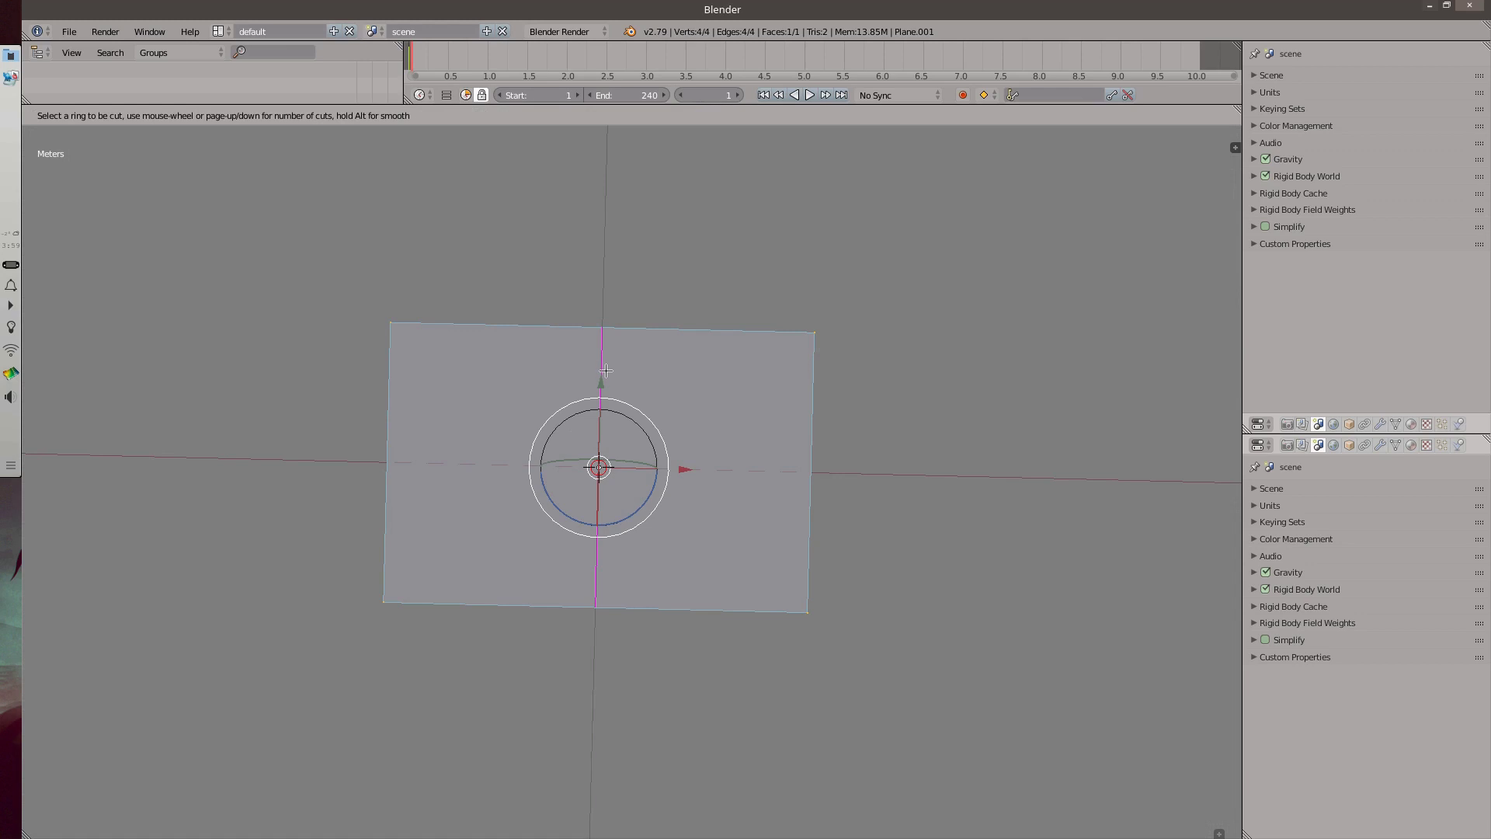
scroll(605, 371, up, 4)
click(608, 373)
key(ctrl+r)
key(2)
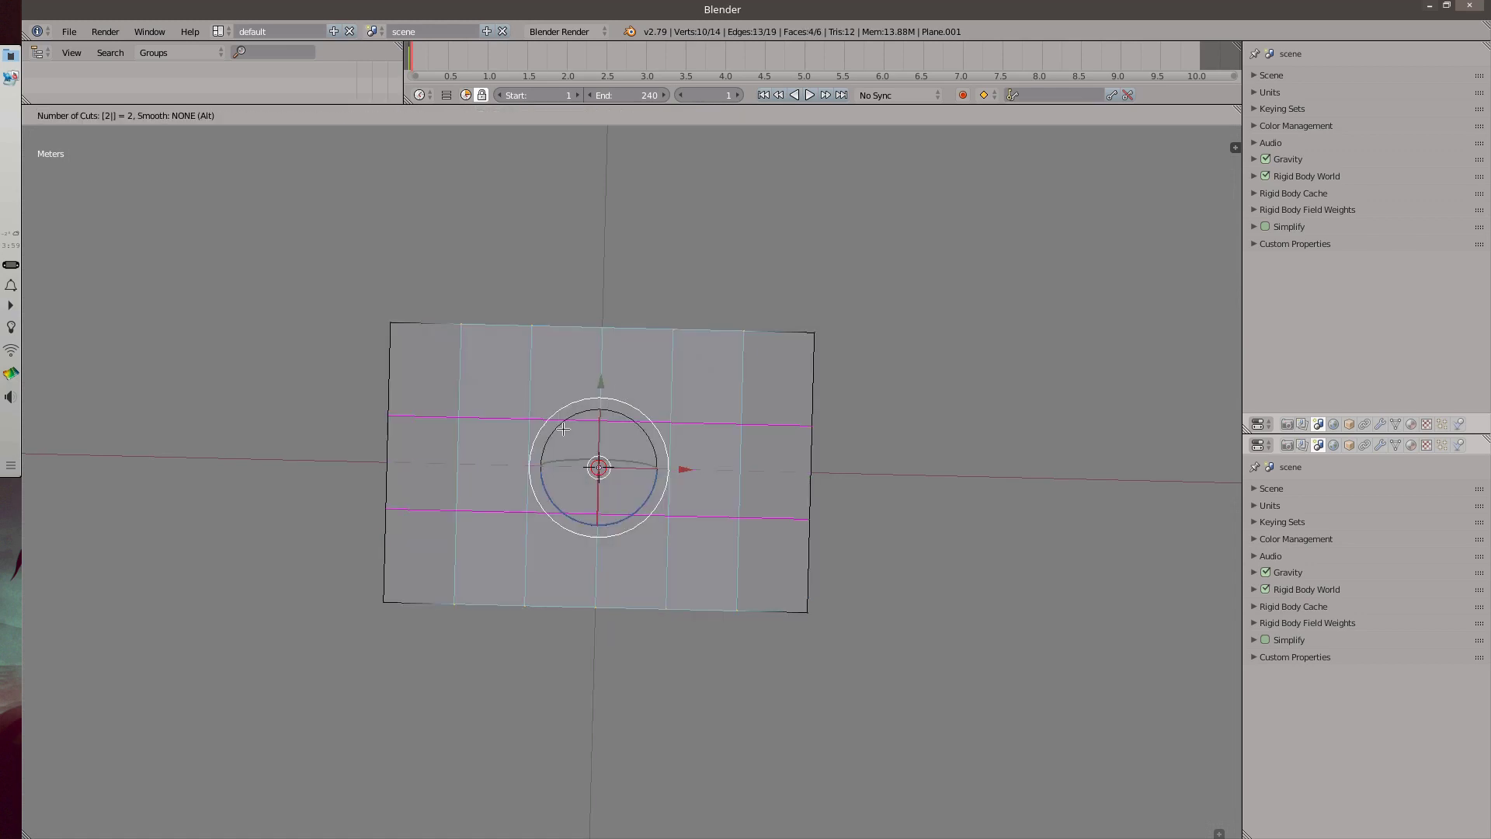
key(Escape)
key(ctrl+r)
key(3)
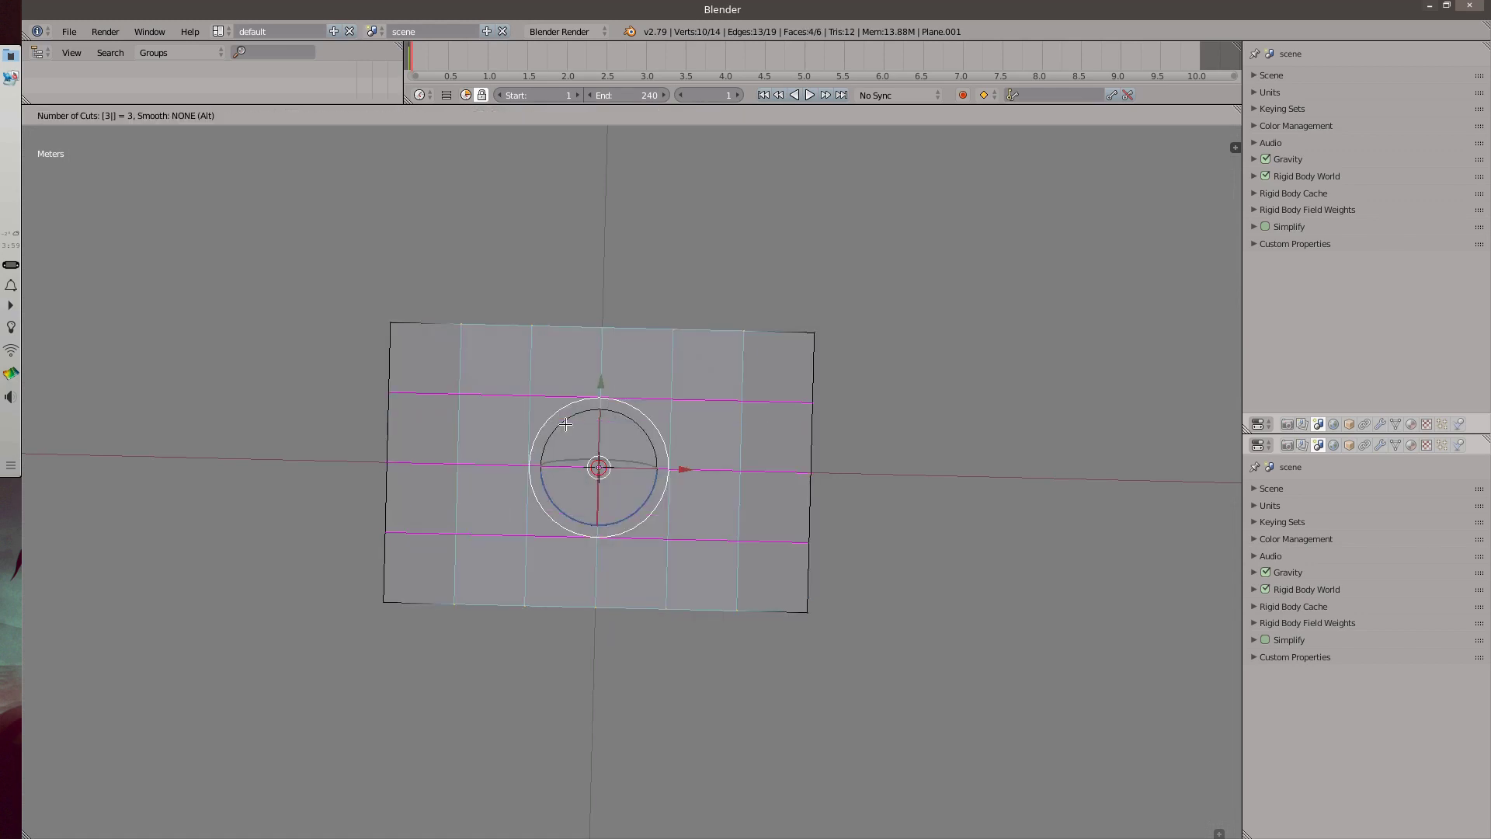
click(565, 424)
right_click(579, 423)
Select all vertices and subdivide the grid into 384 faces.
key(a)
key(a)
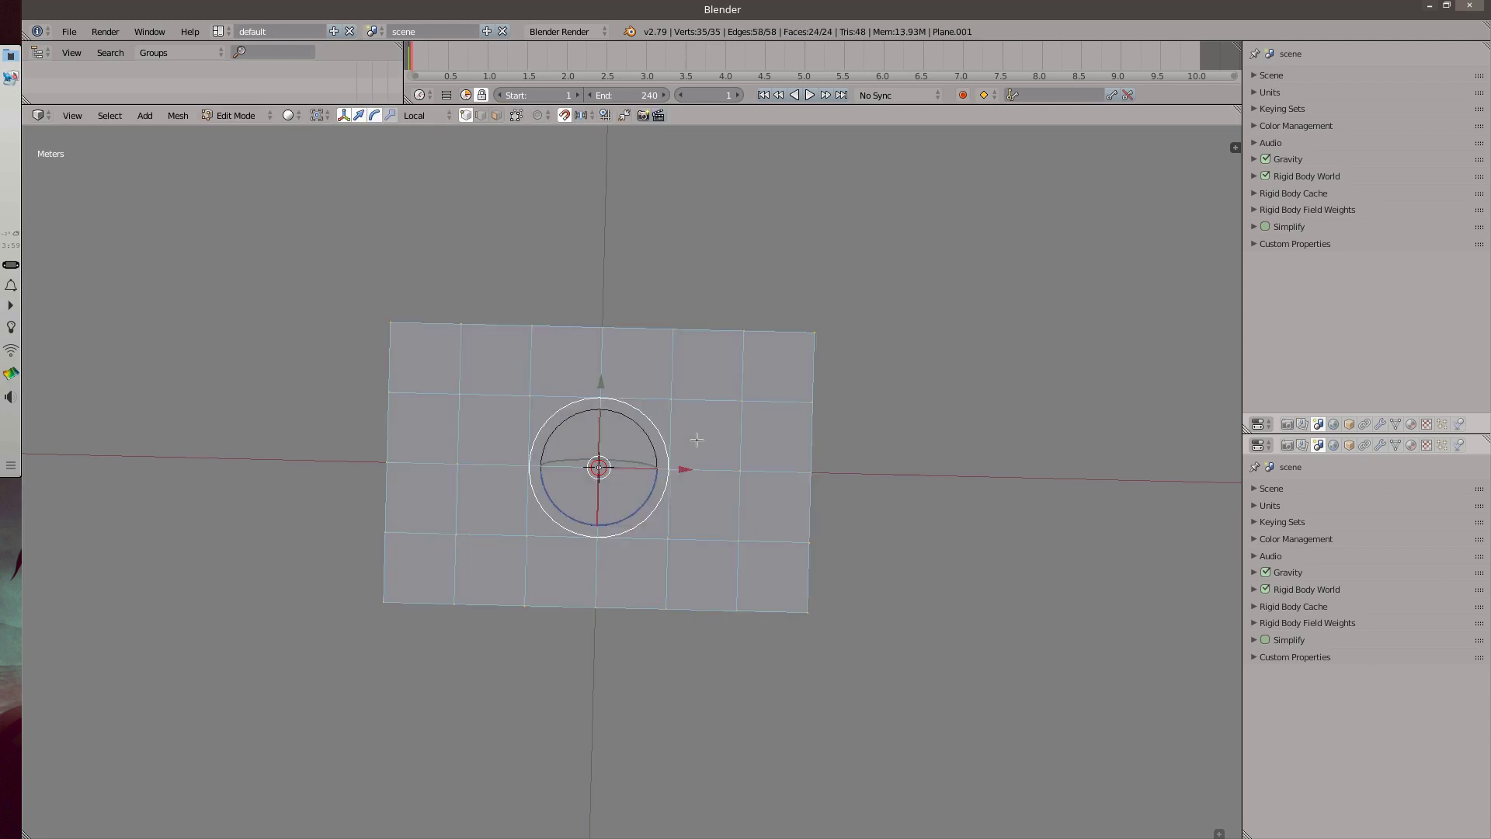
key(w)
click(682, 440)
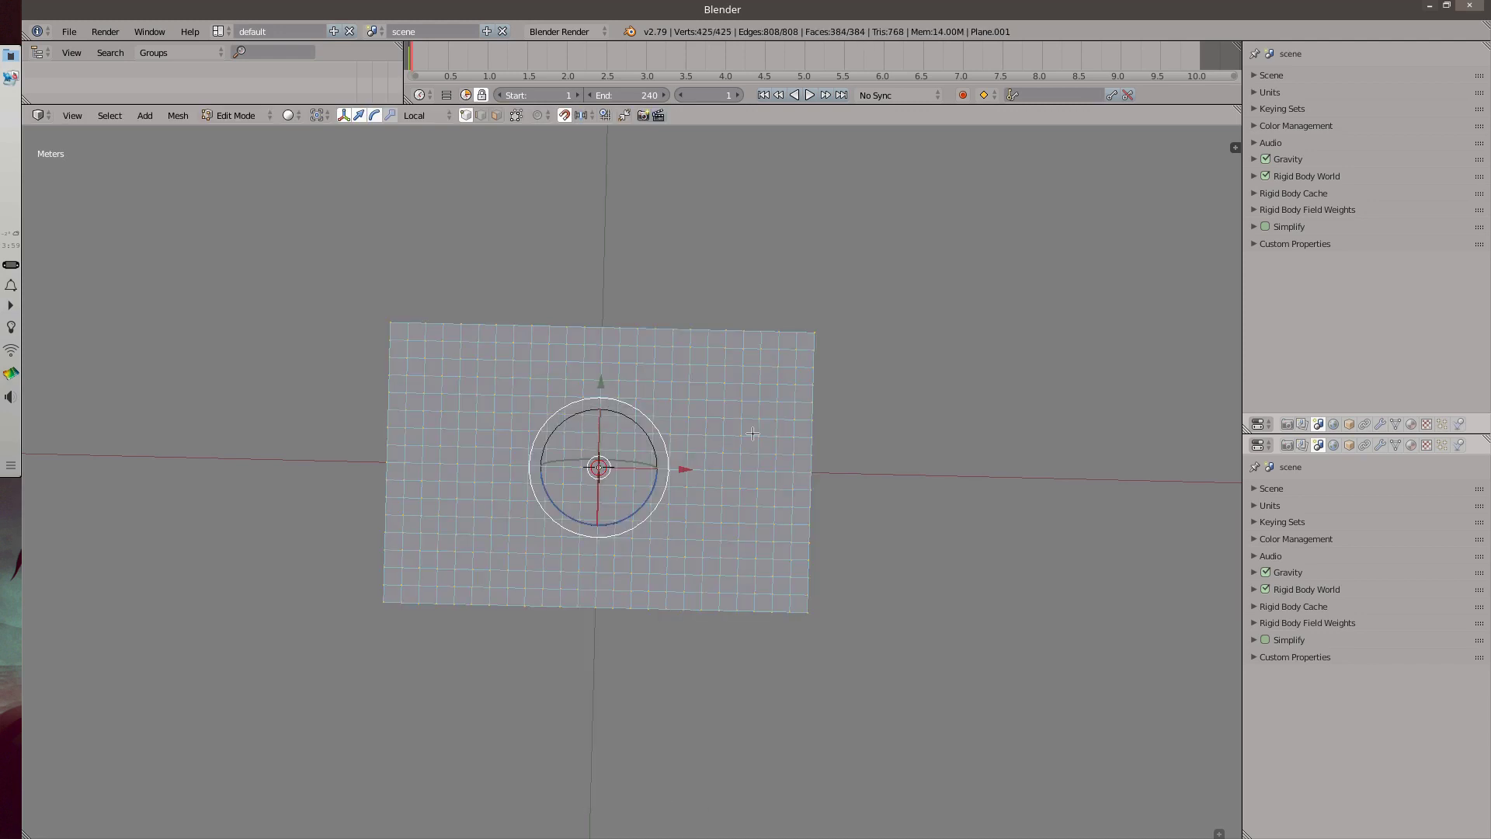
From front view, extrude the grid upward about 66 cm into a tall box.
key(q)
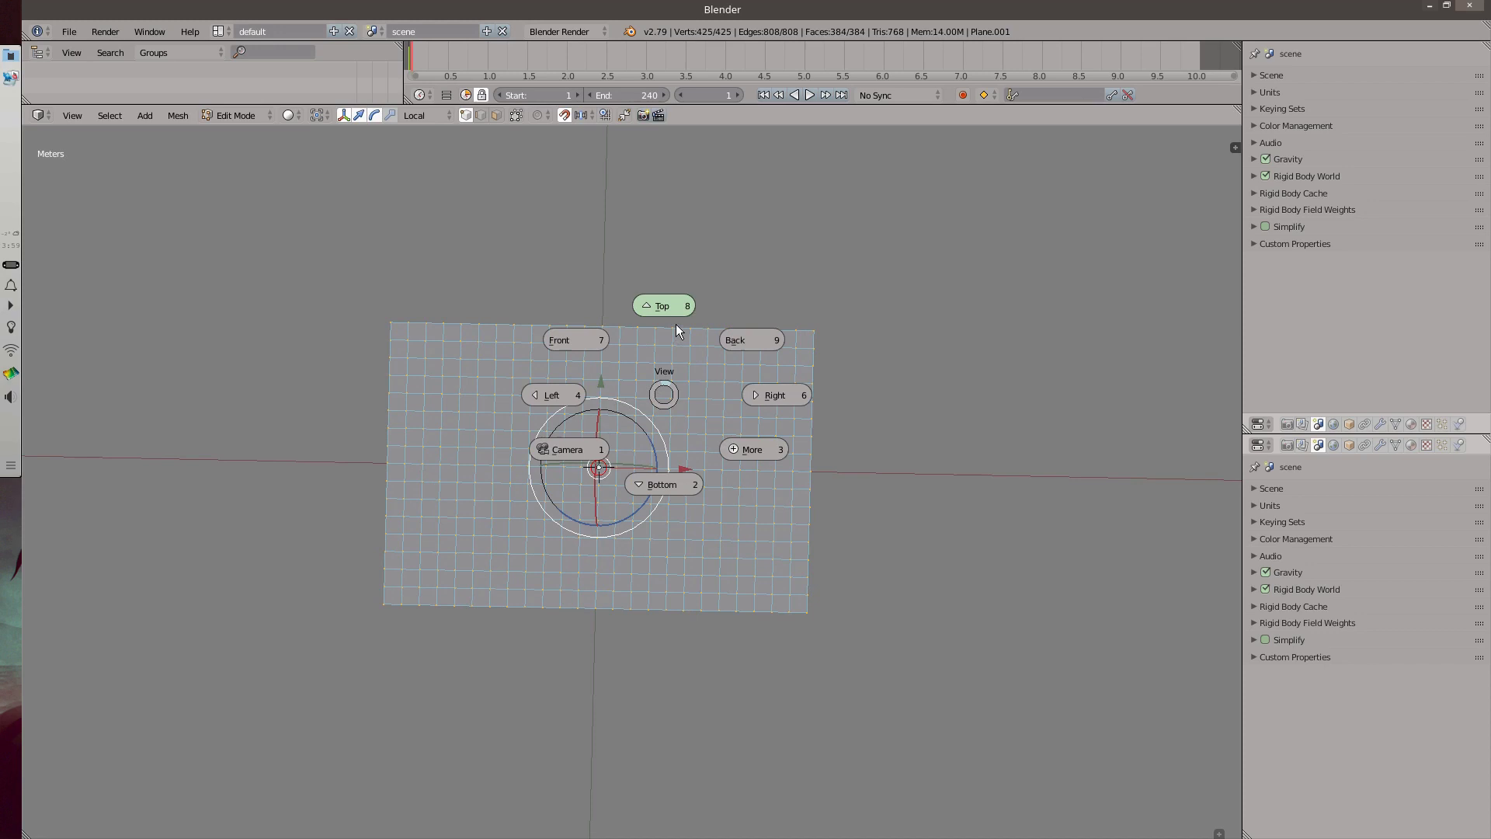
click(675, 324)
middle_drag(577, 460, 554, 399)
key(q)
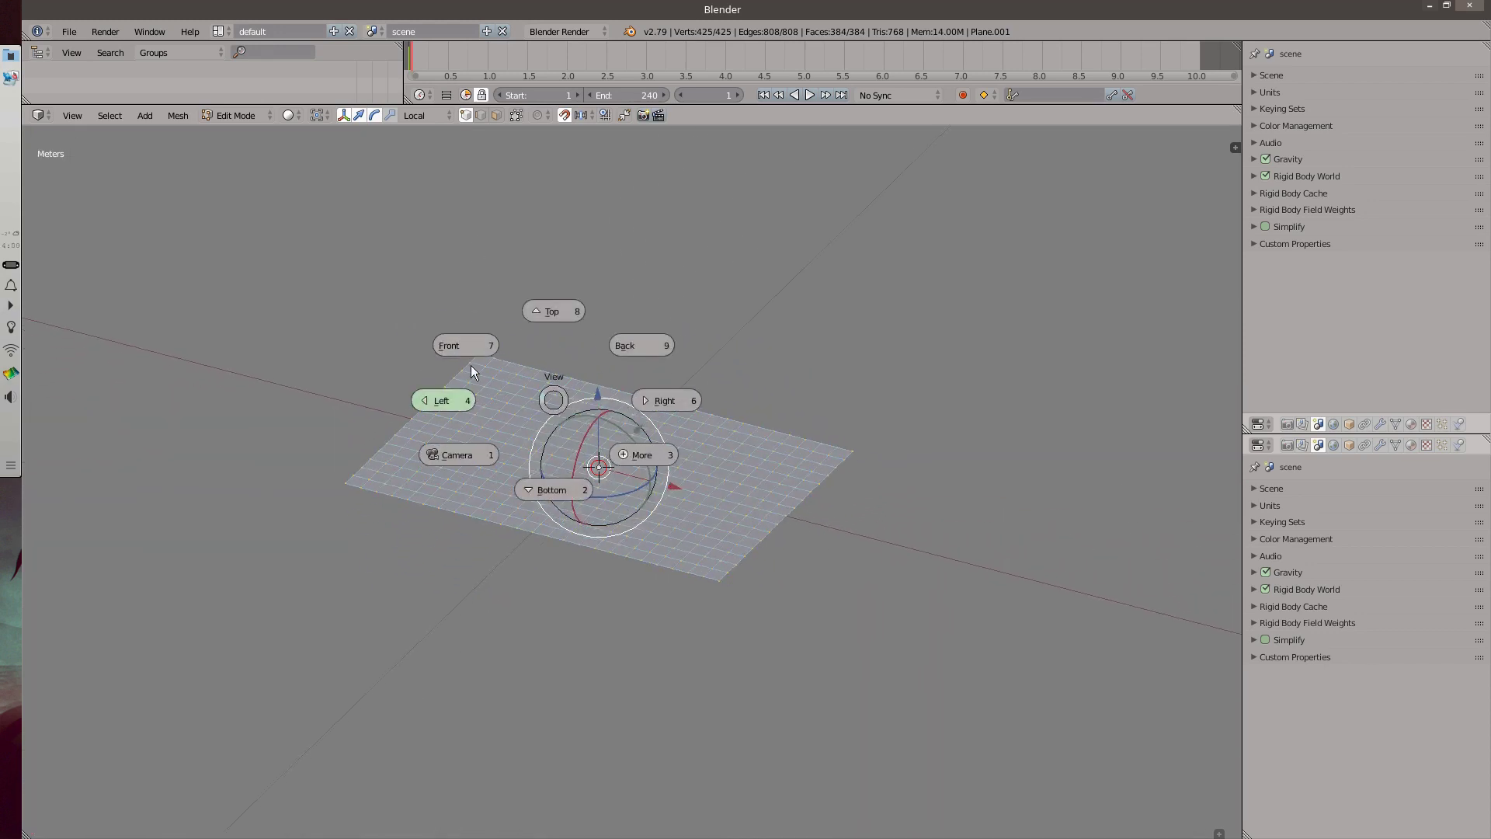
click(472, 363)
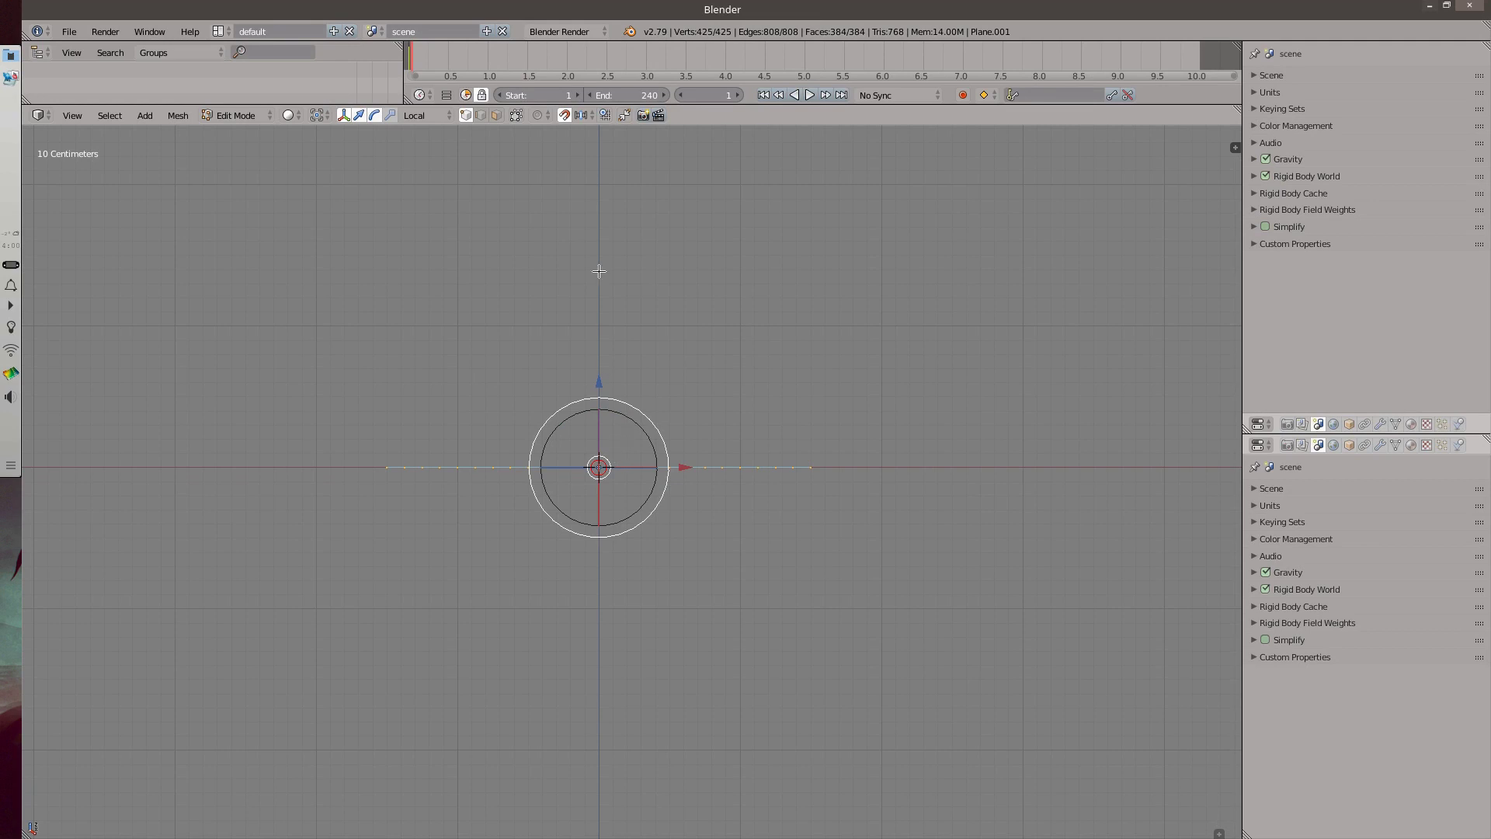
key(e)
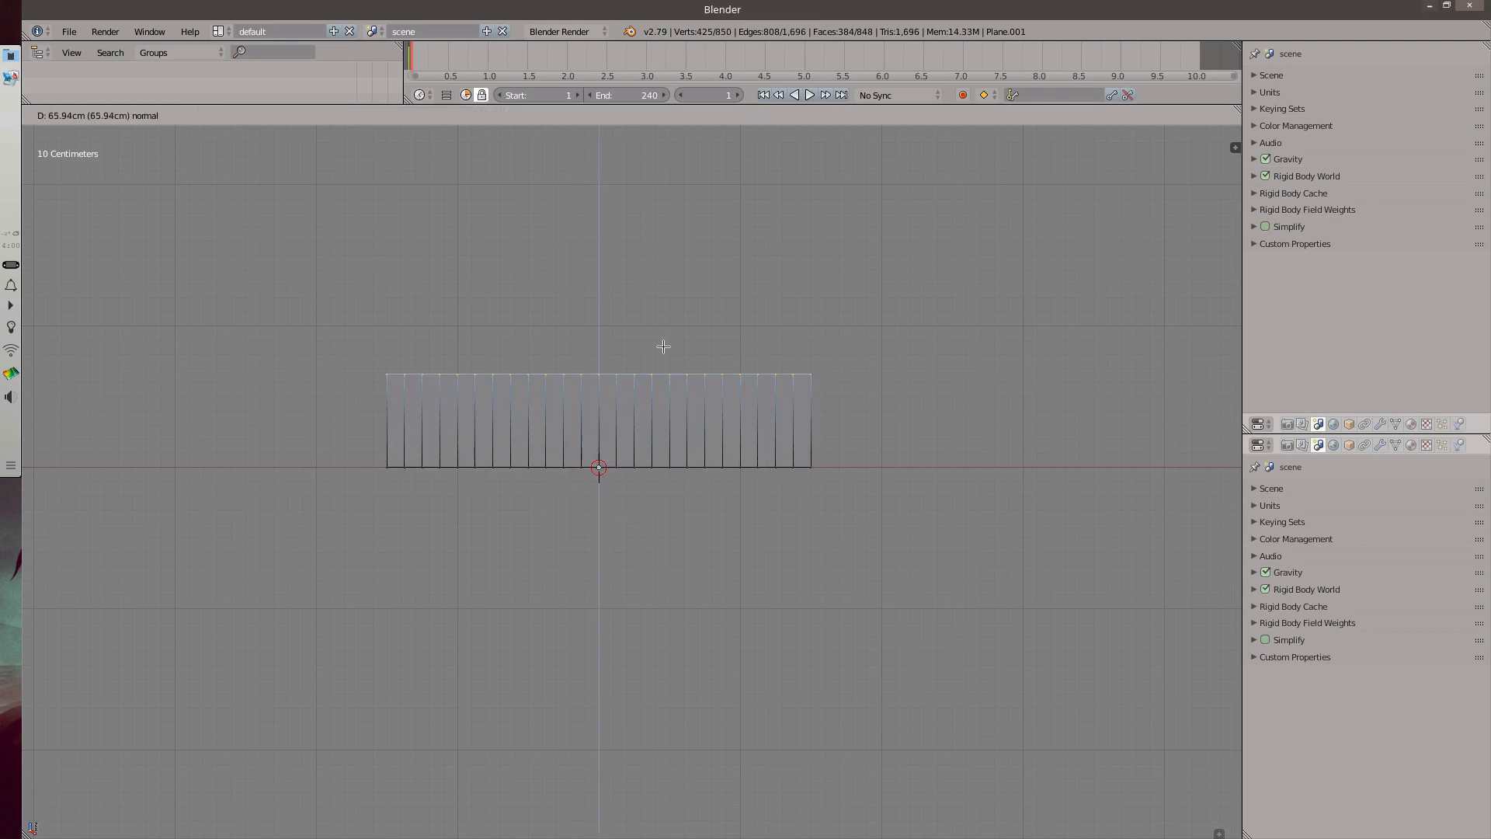
click(679, 272)
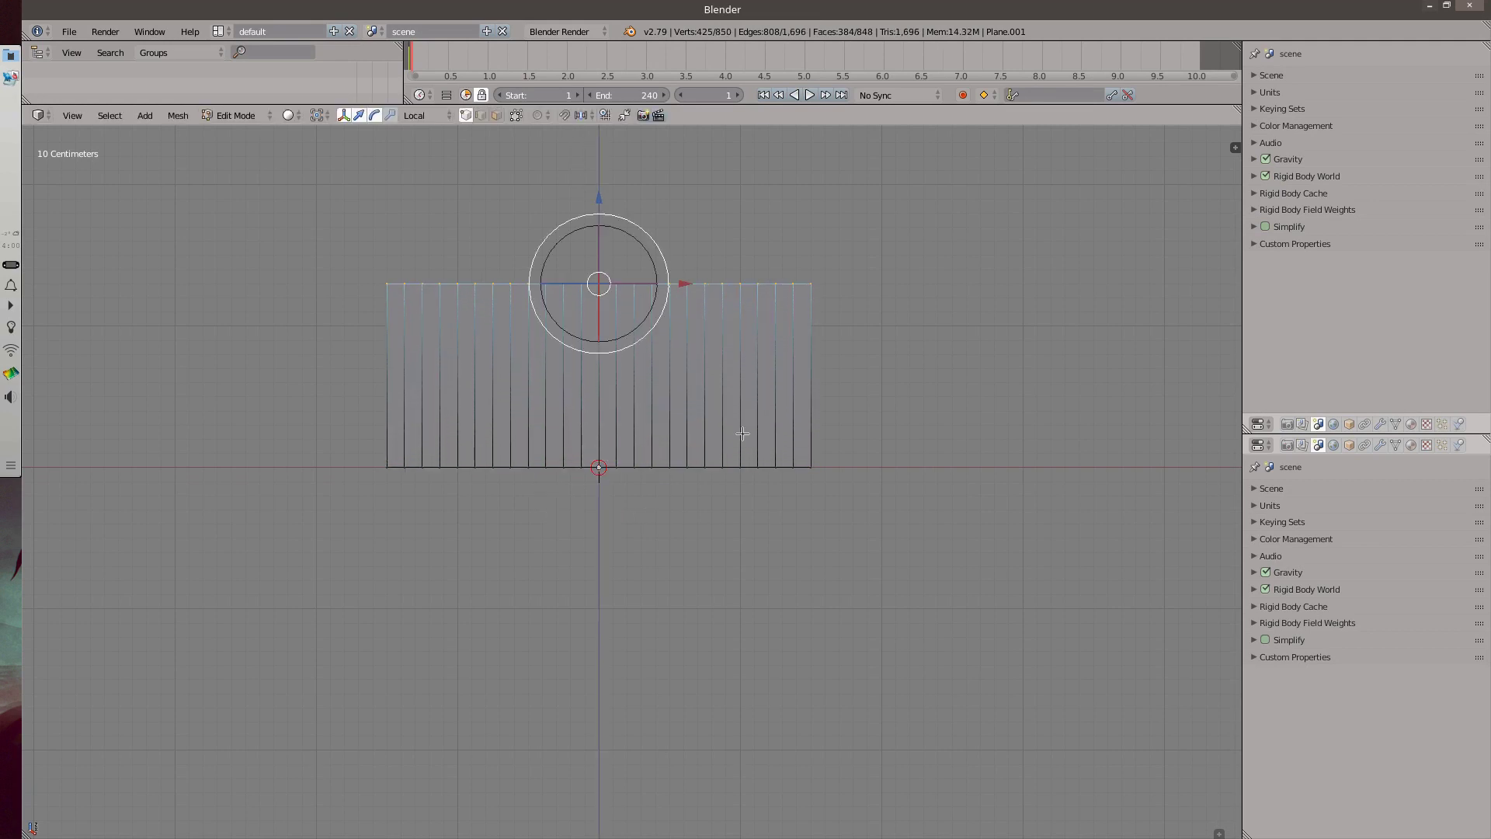
middle_drag(743, 434, 498, 214)
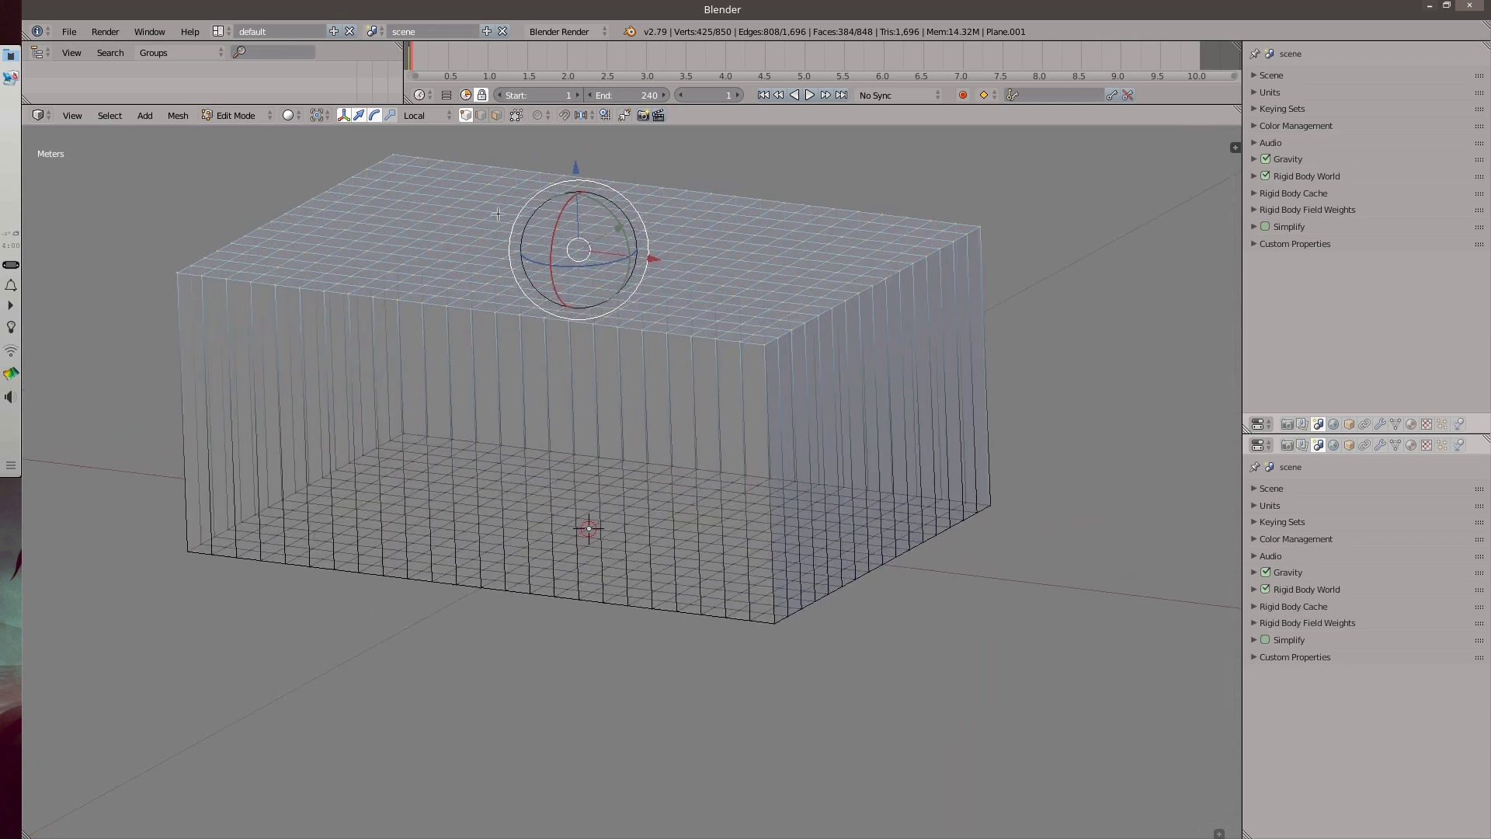
Select the ring of side-wall faces and delete only those faces.
click(496, 114)
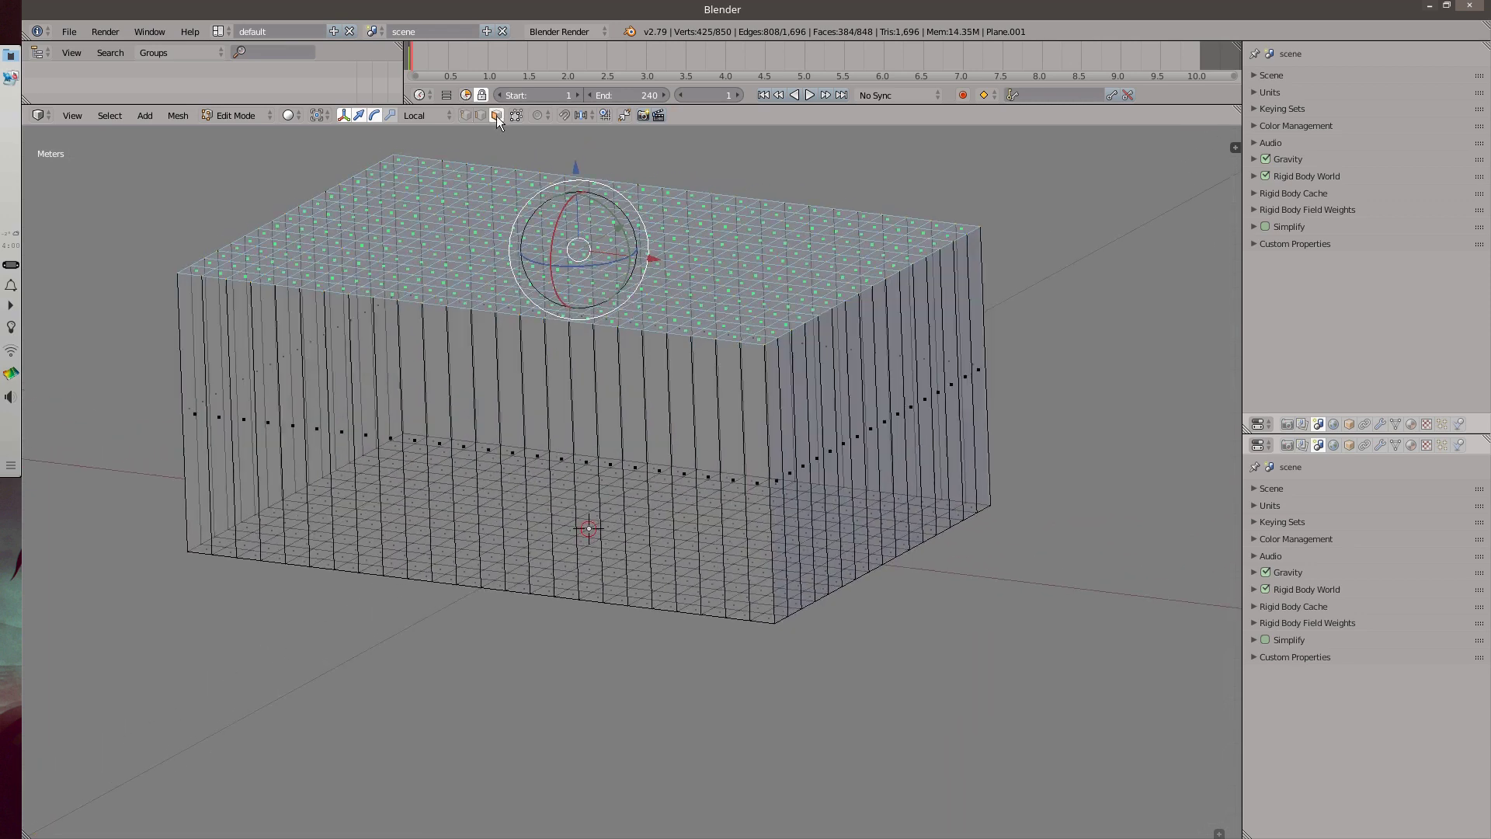
alt+right_click(172, 410)
key(x)
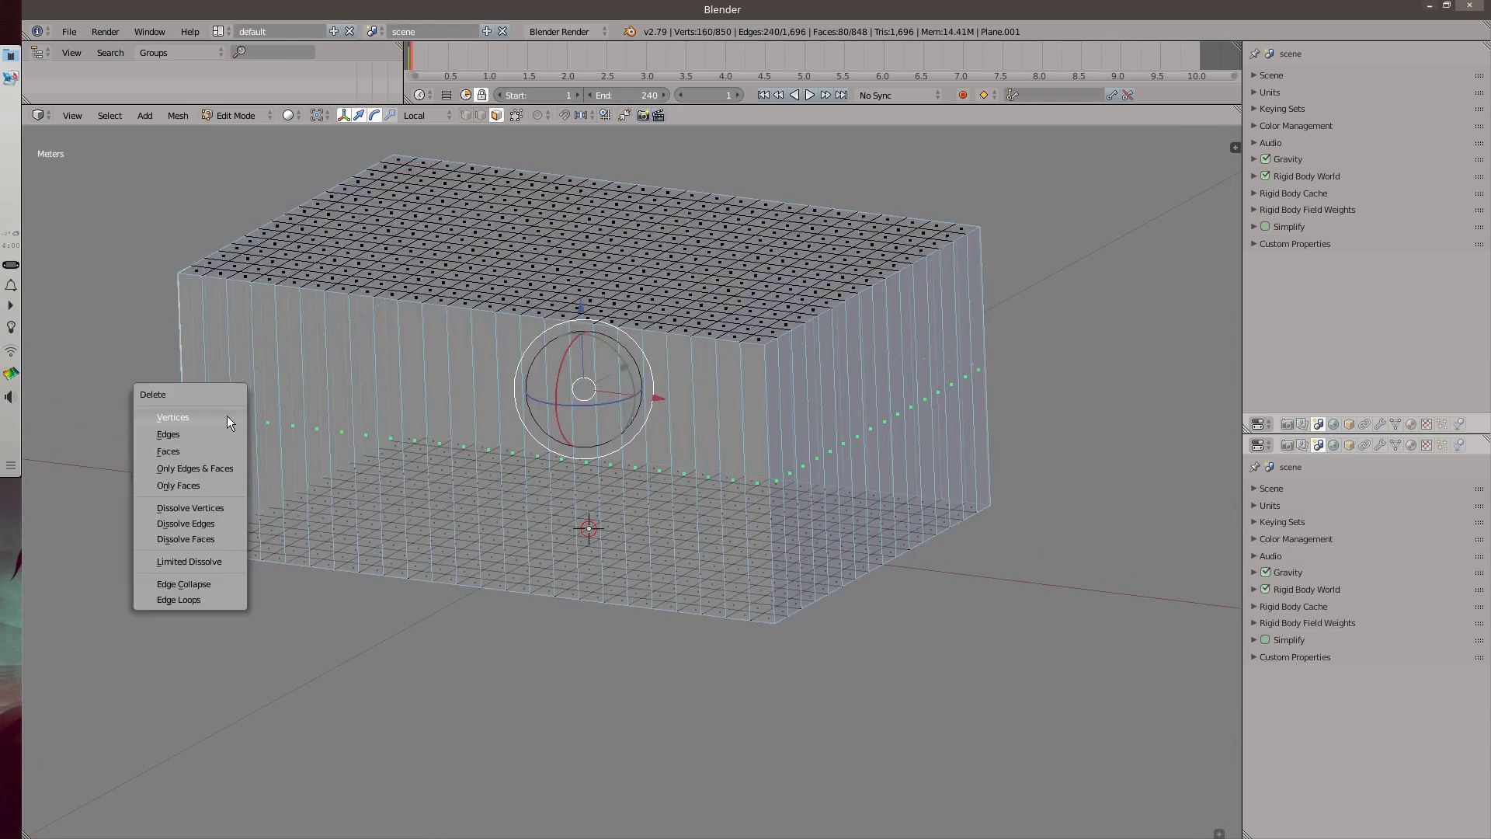
click(216, 483)
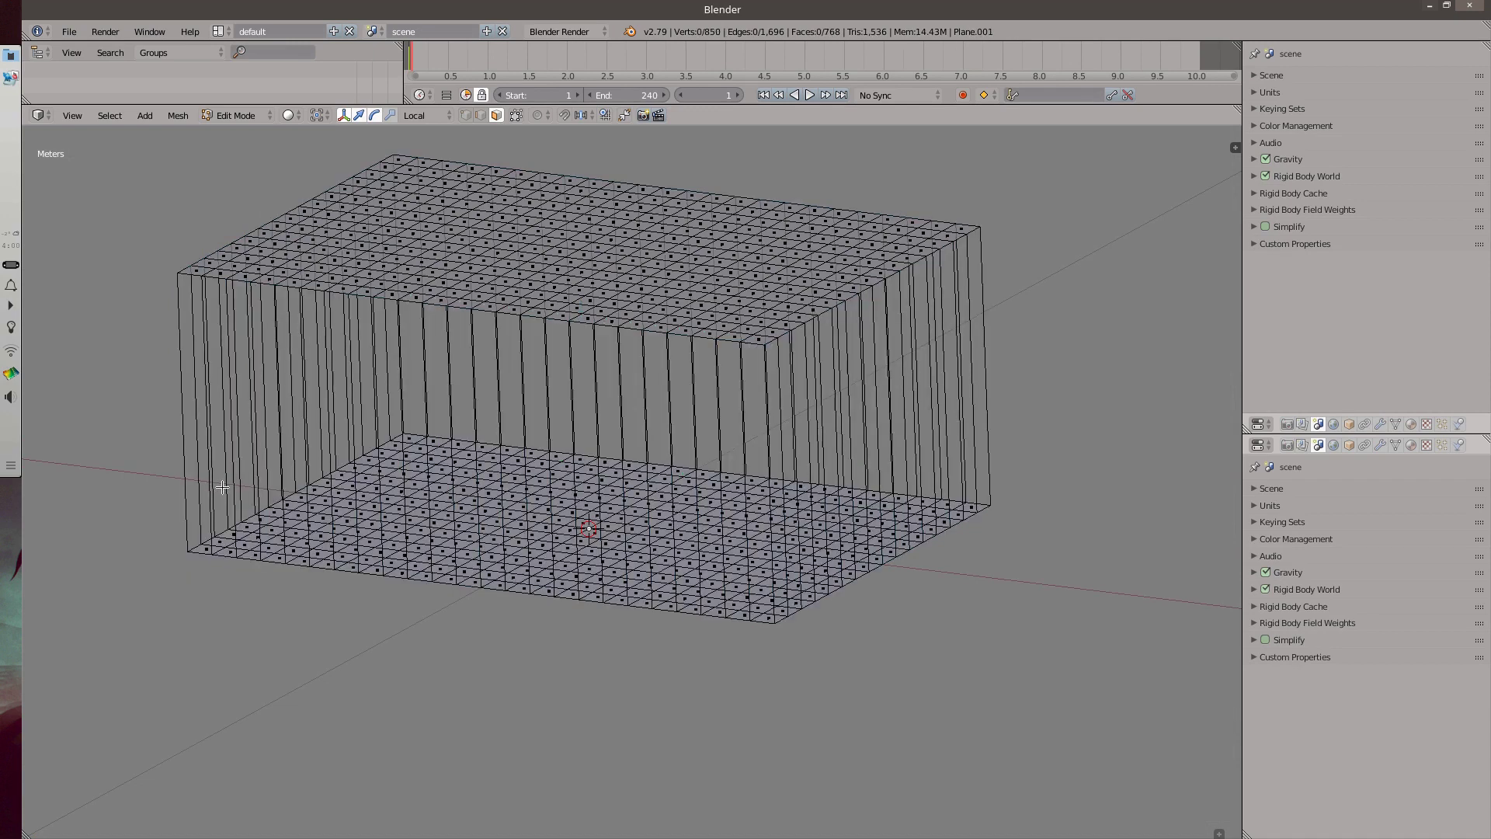
In edge select mode, lasso the vertical edges joining top and bottom grids.
click(481, 115)
mouse_move(392, 348)
ctrl+mouse_down()
mouse_move(149, 404)
mouse_move(147, 467)
mouse_move(340, 405)
mouse_move(592, 394)
mouse_move(849, 438)
mouse_move(1070, 403)
mouse_move(984, 362)
mouse_move(668, 365)
ctrl+mouse_up()
mouse_move(576, 441)
middle_down()
mouse_move(621, 396)
mouse_move(677, 387)
mouse_move(699, 244)
middle_up()
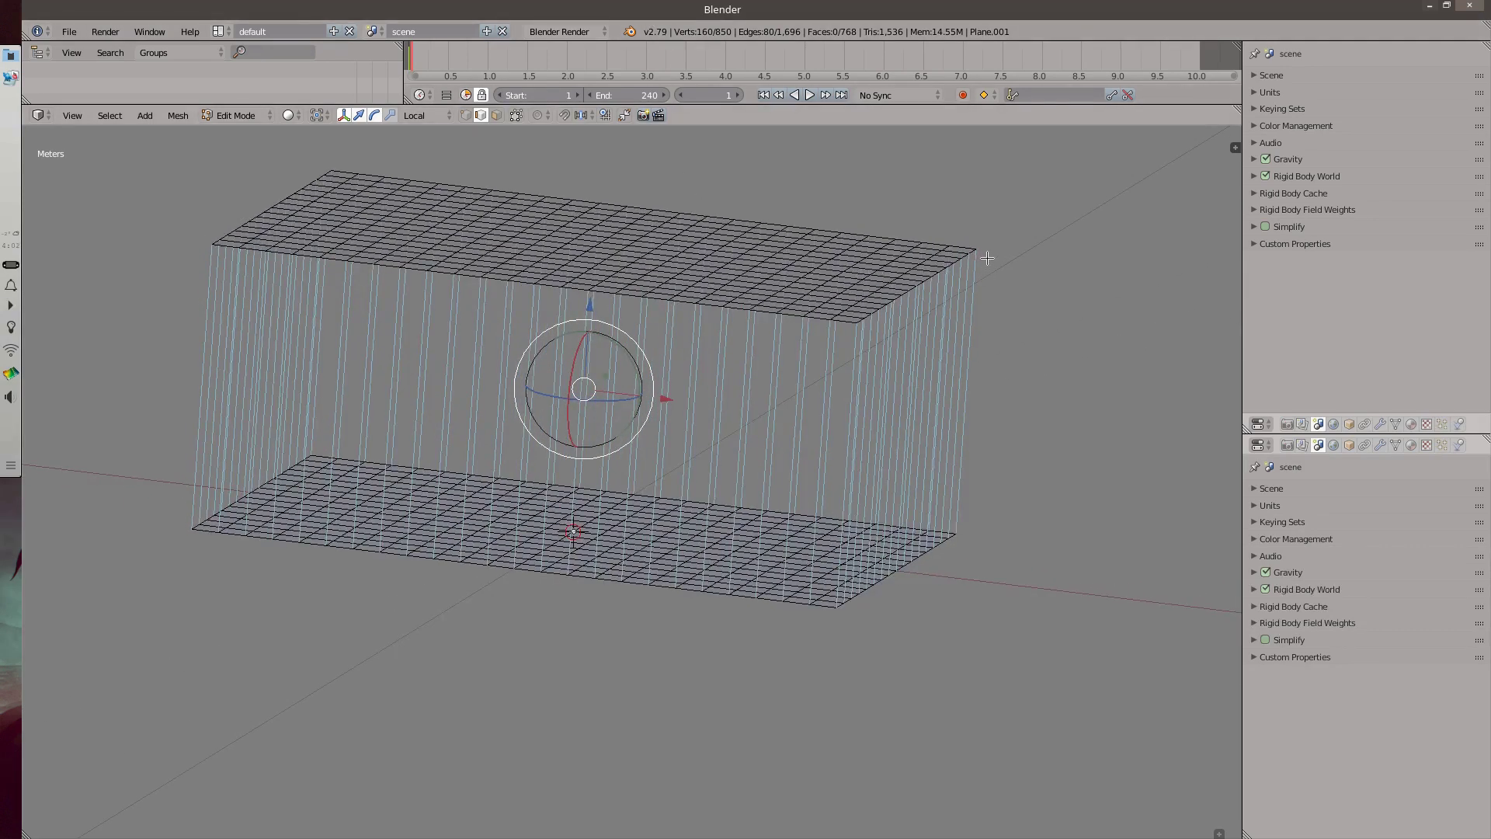
Add a vertex group named String in the mesh data settings.
middle_drag(986, 257, 1079, 287)
click(1397, 424)
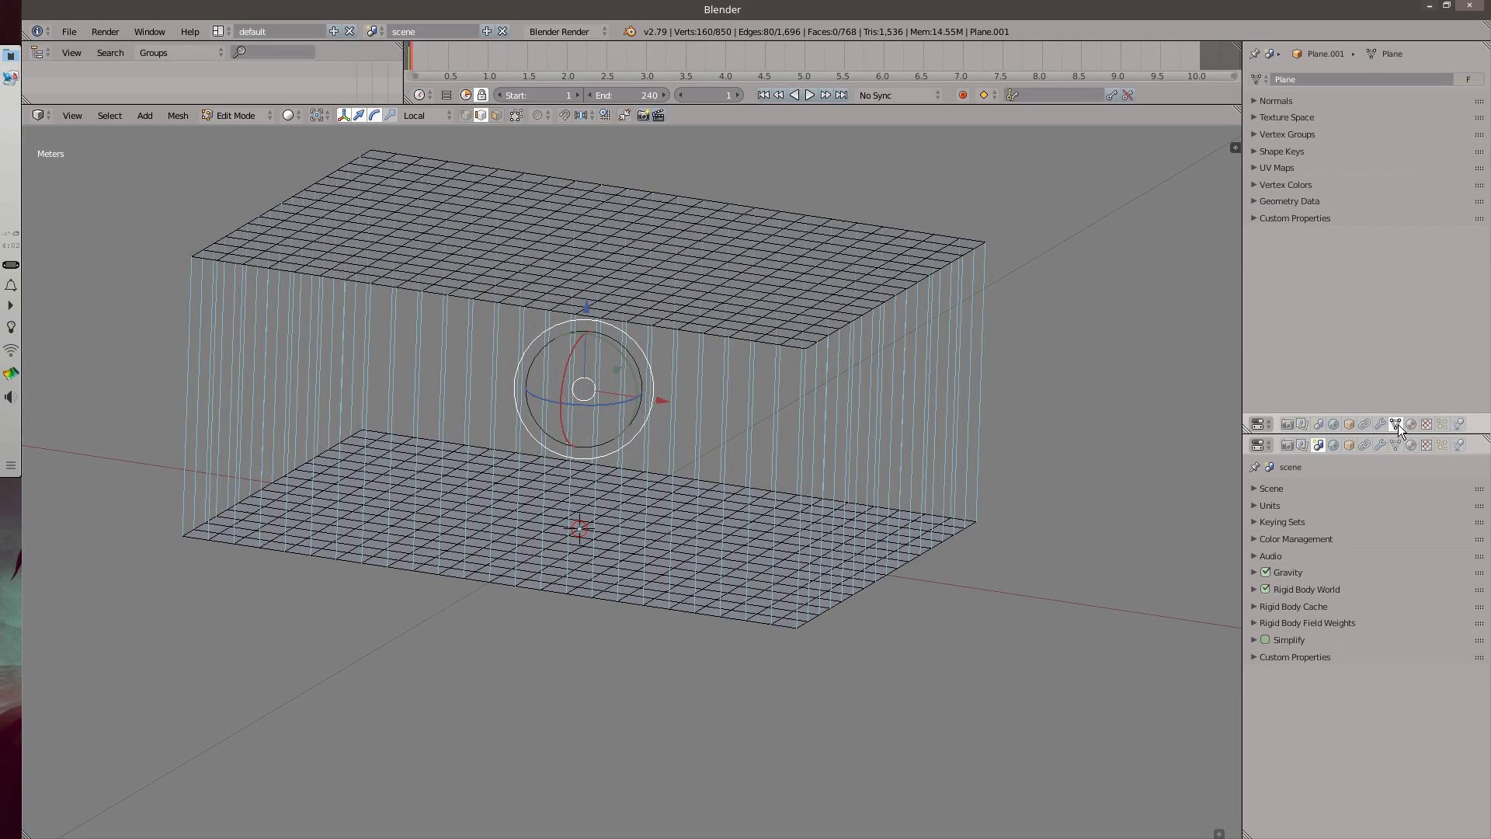
click(1260, 135)
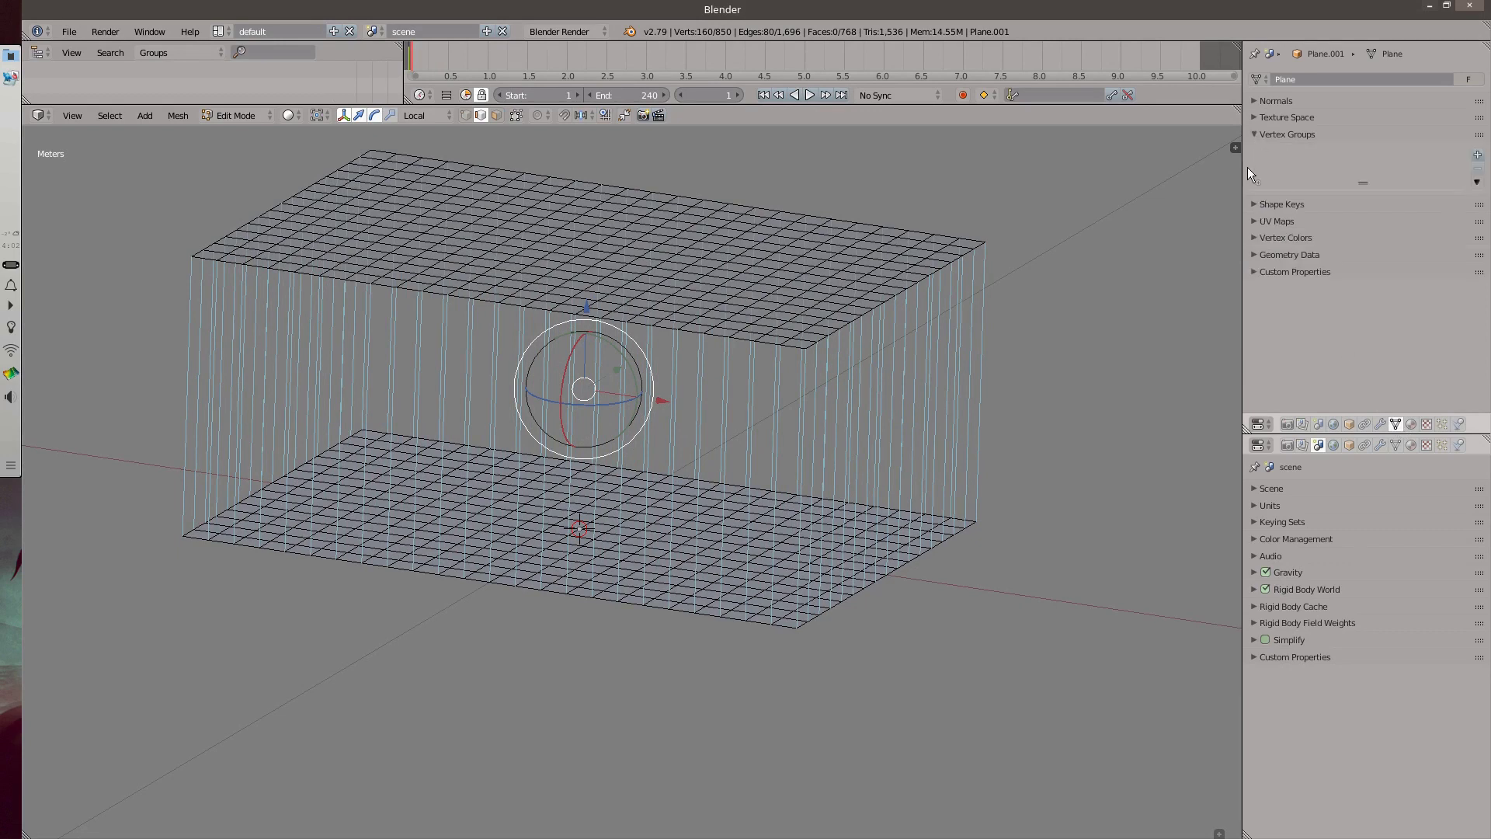
click(1478, 155)
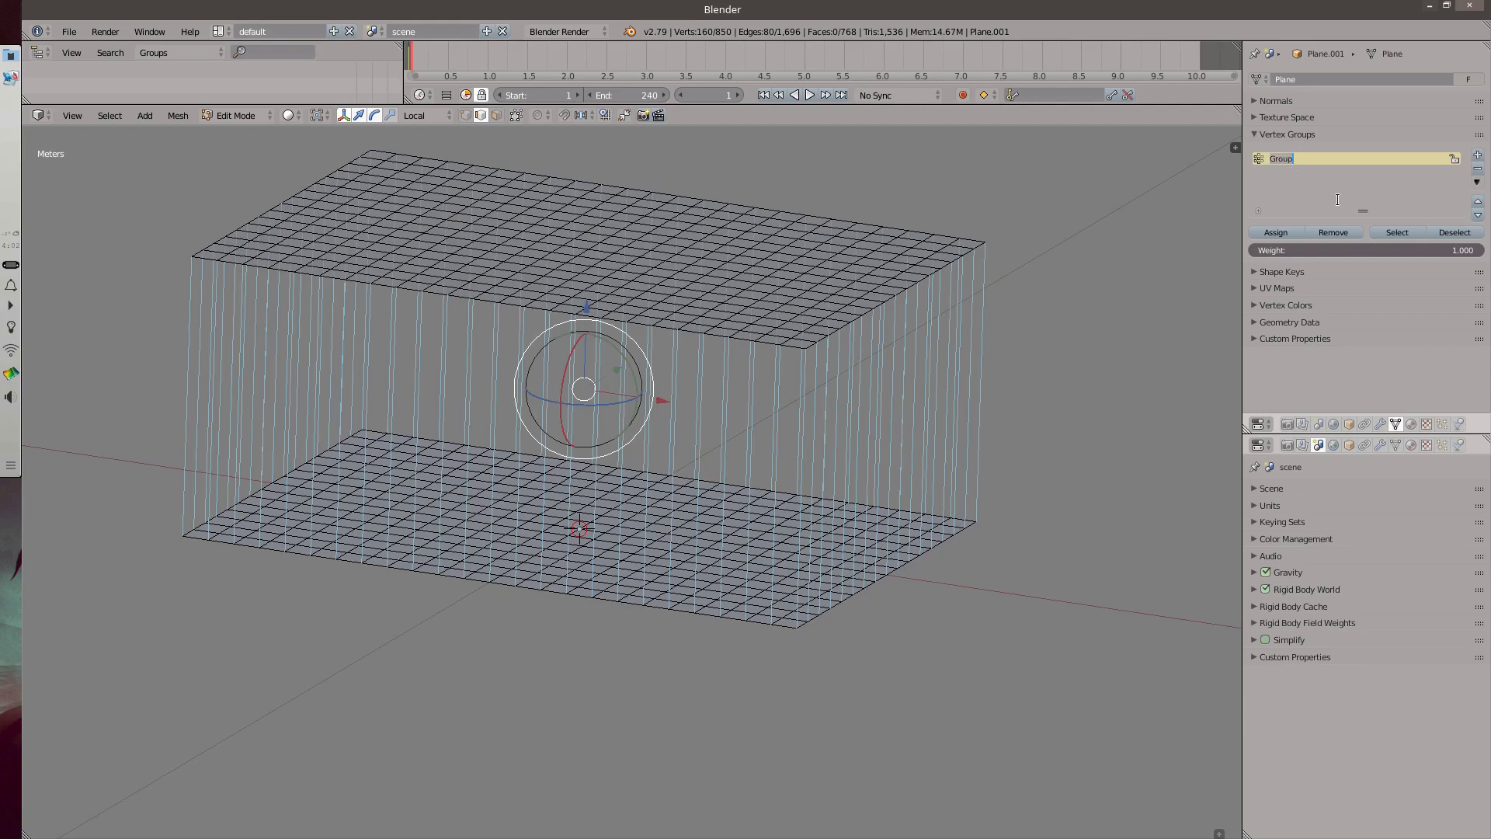
text(String)
key(Return)
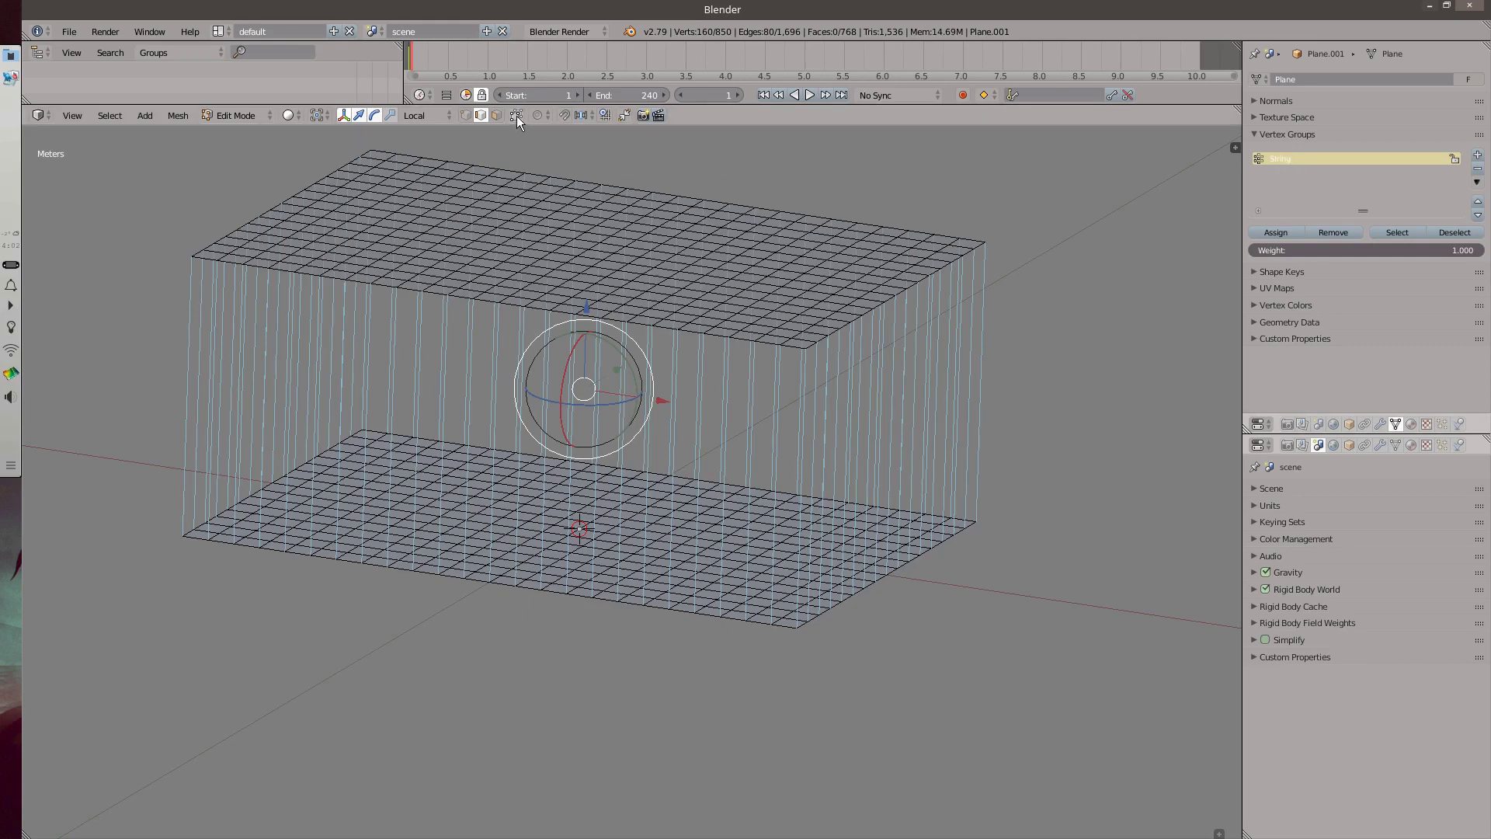
In vertex select mode and top view, select a single vertex of the box.
click(465, 115)
key(q)
click(610, 172)
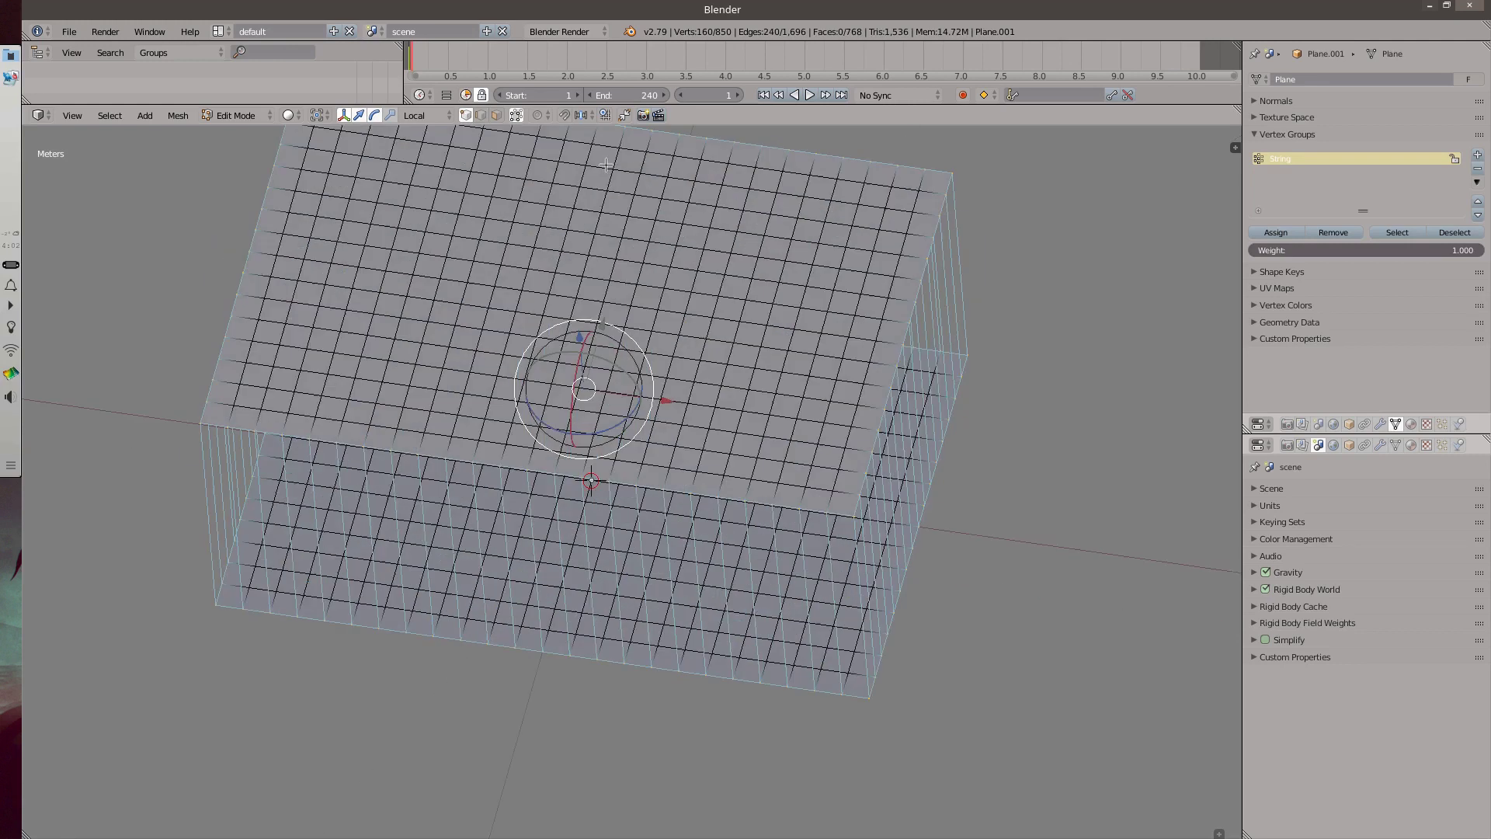
key(a)
right_click(584, 389)
middle_drag(583, 388, 517, 307)
key(g)
right_click(546, 315)
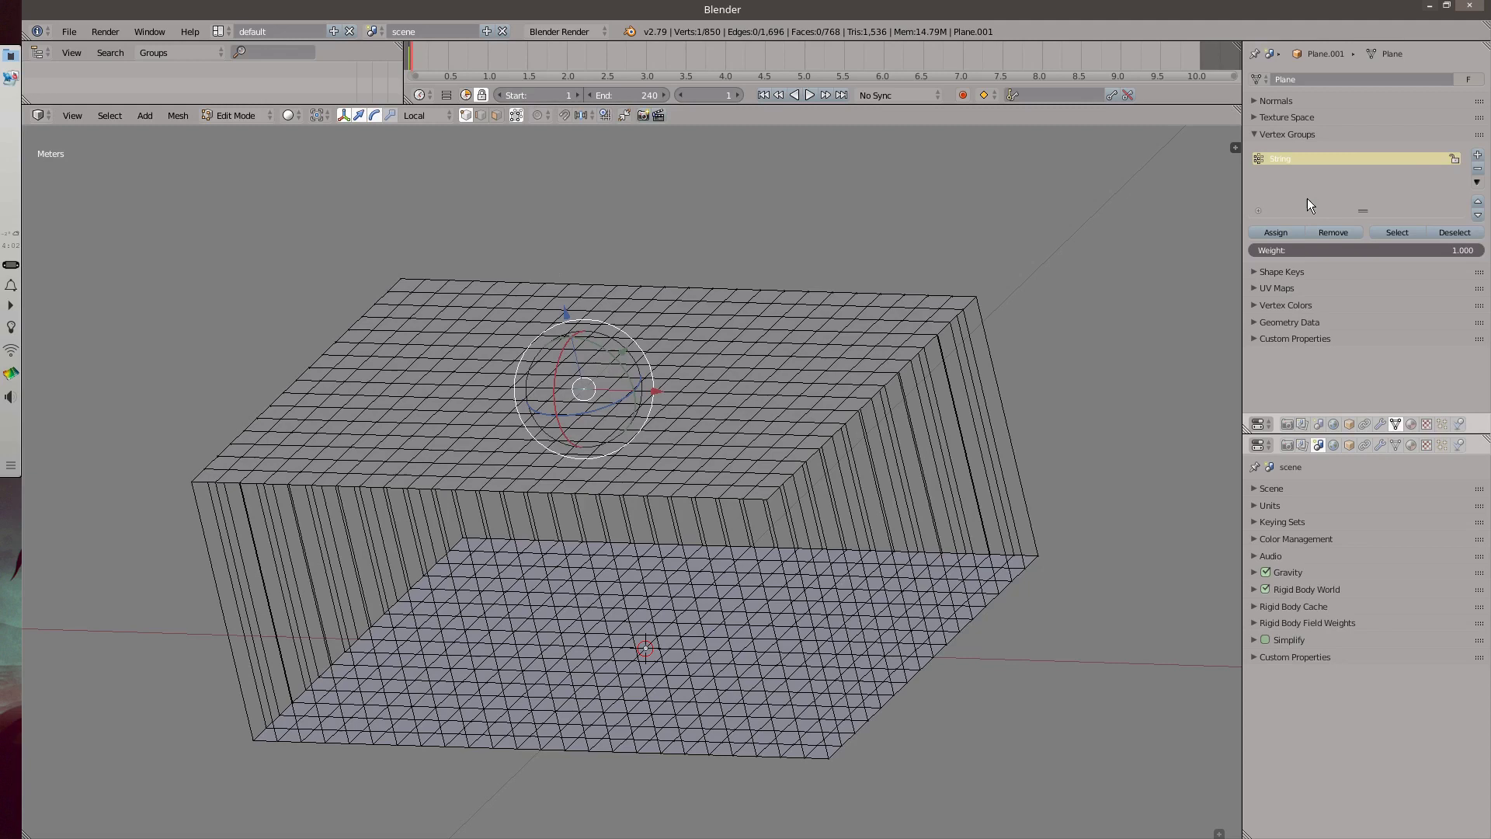
Add a second vertex group named Pin and assign the selected vertices to it.
click(1478, 155)
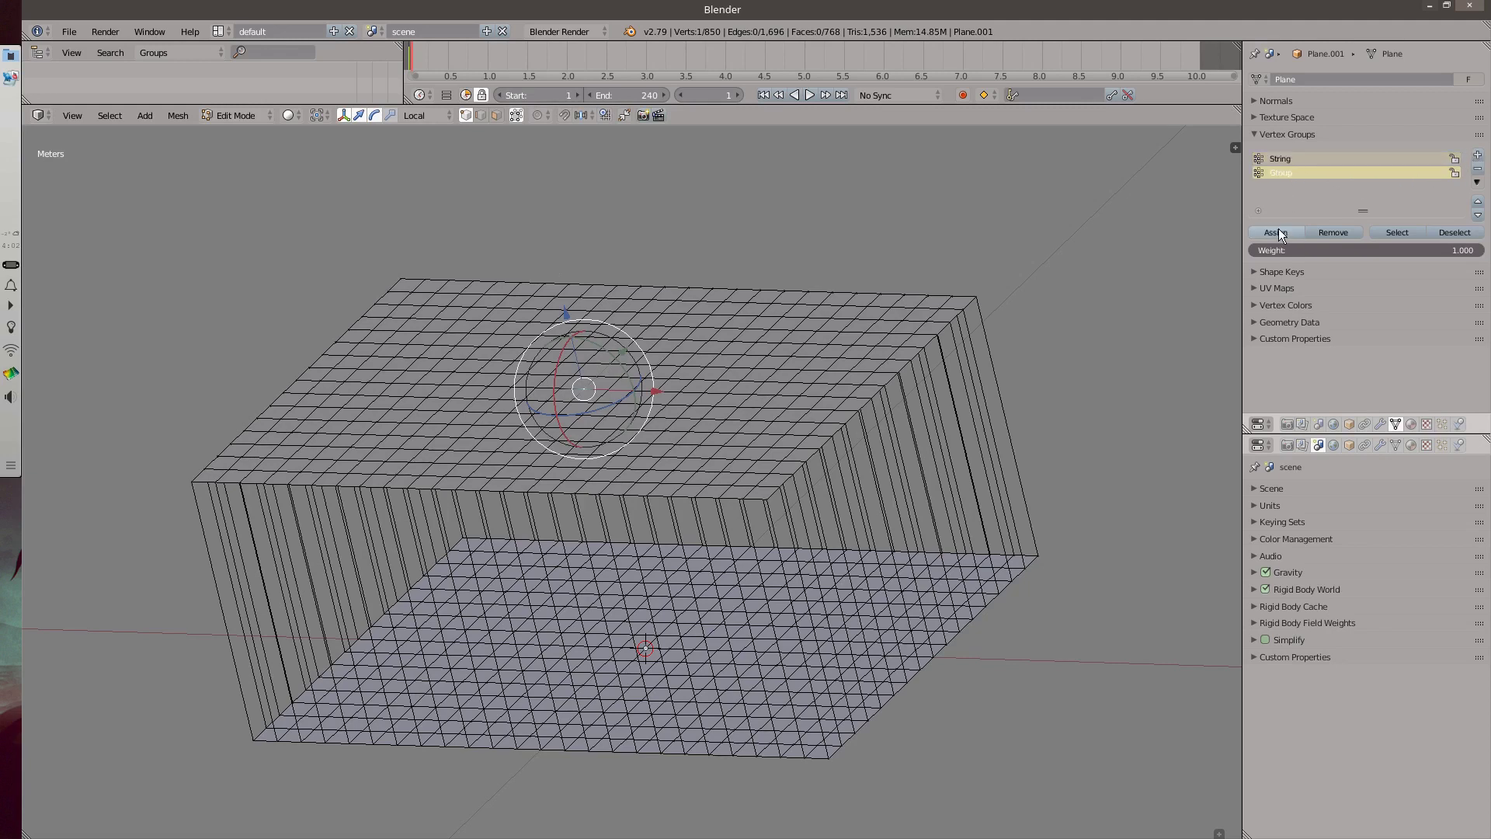
text(Pin)
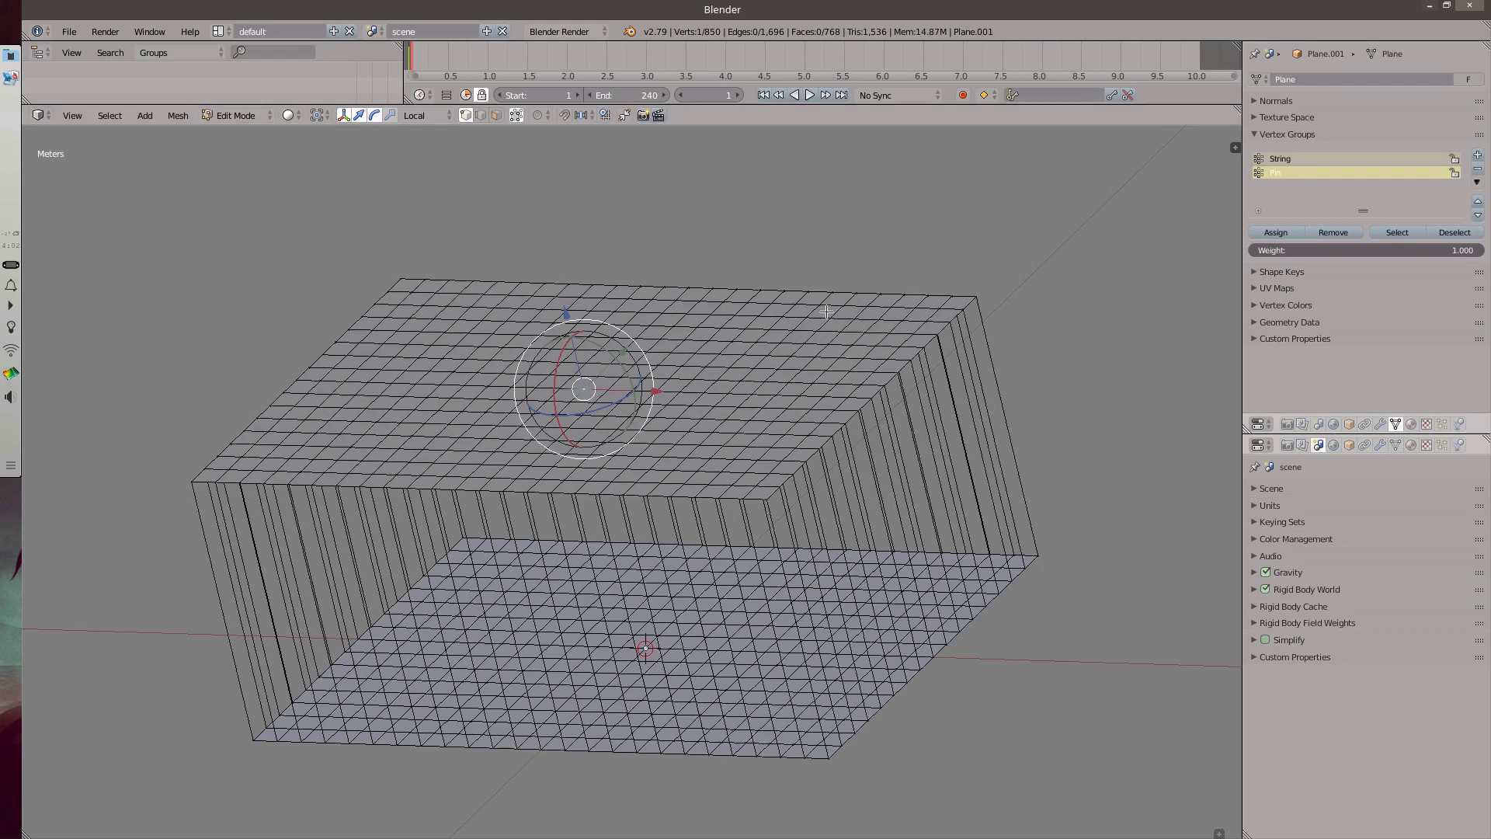
key(ctrl+g)
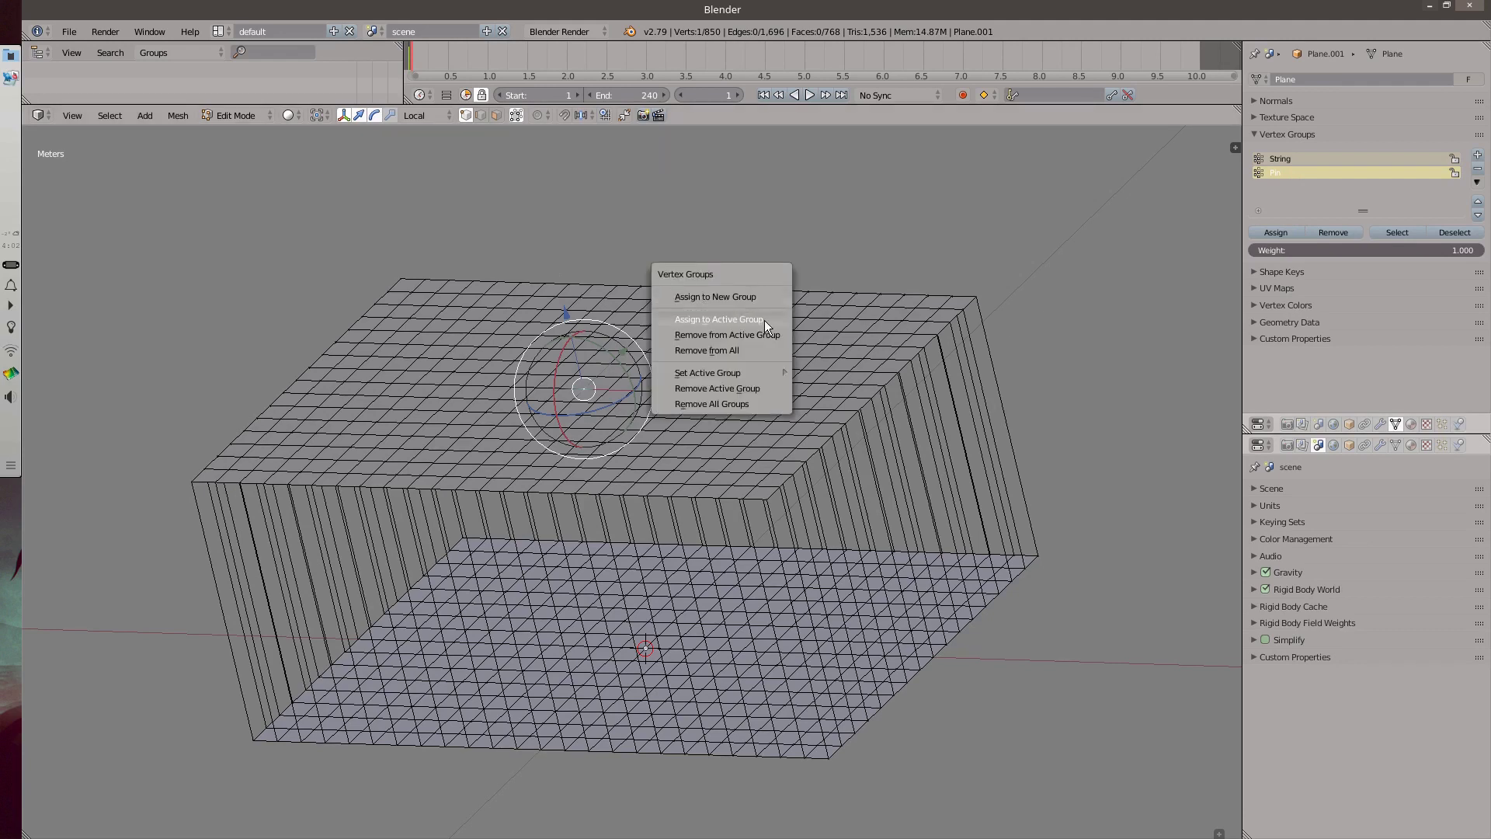
click(764, 322)
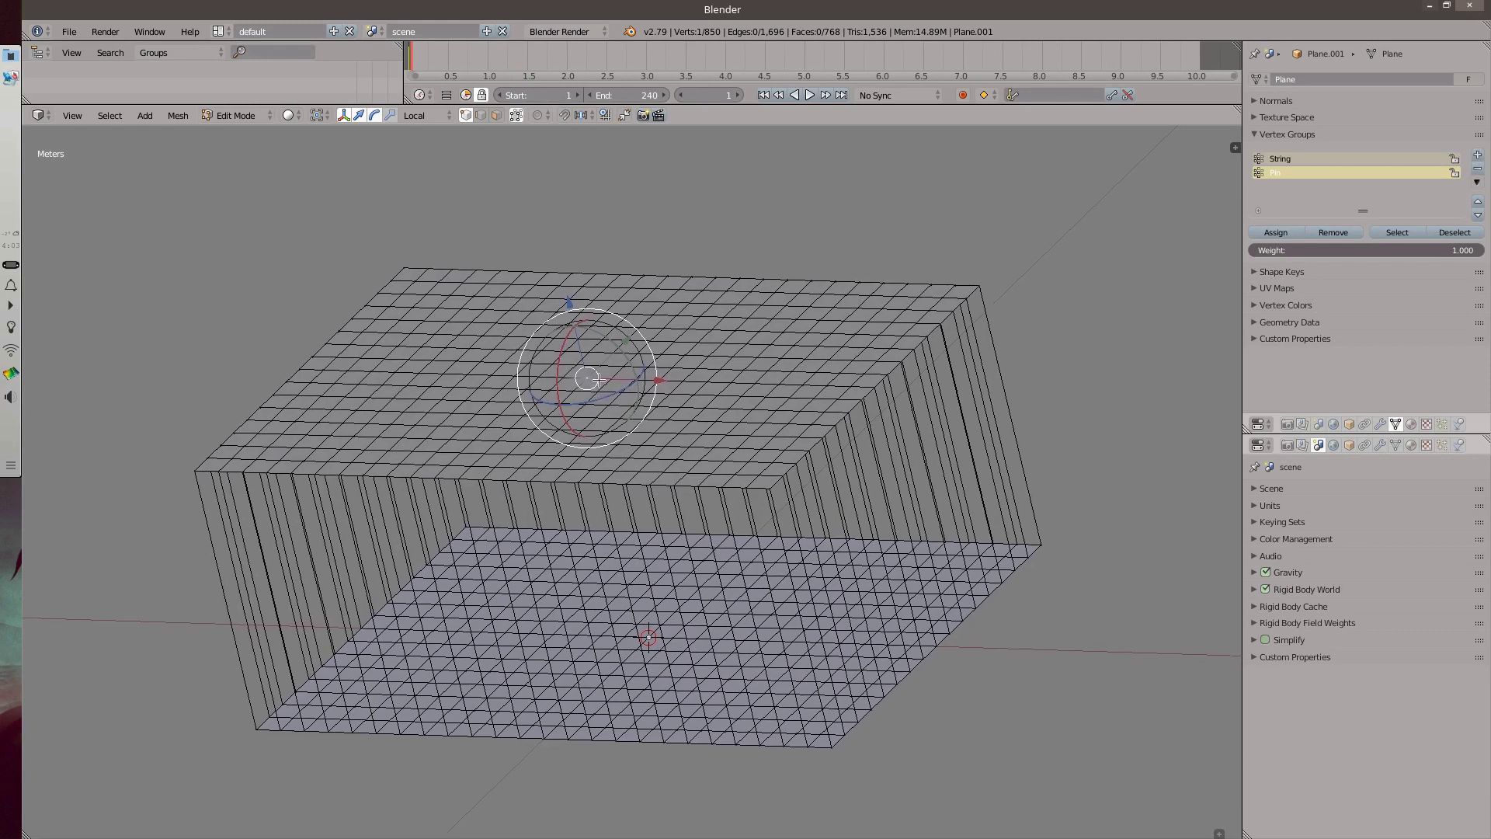
Back in Object Mode, set the box's origin to the centre of its geometry.
middle_drag(596, 408, 633, 330)
key(Tab)
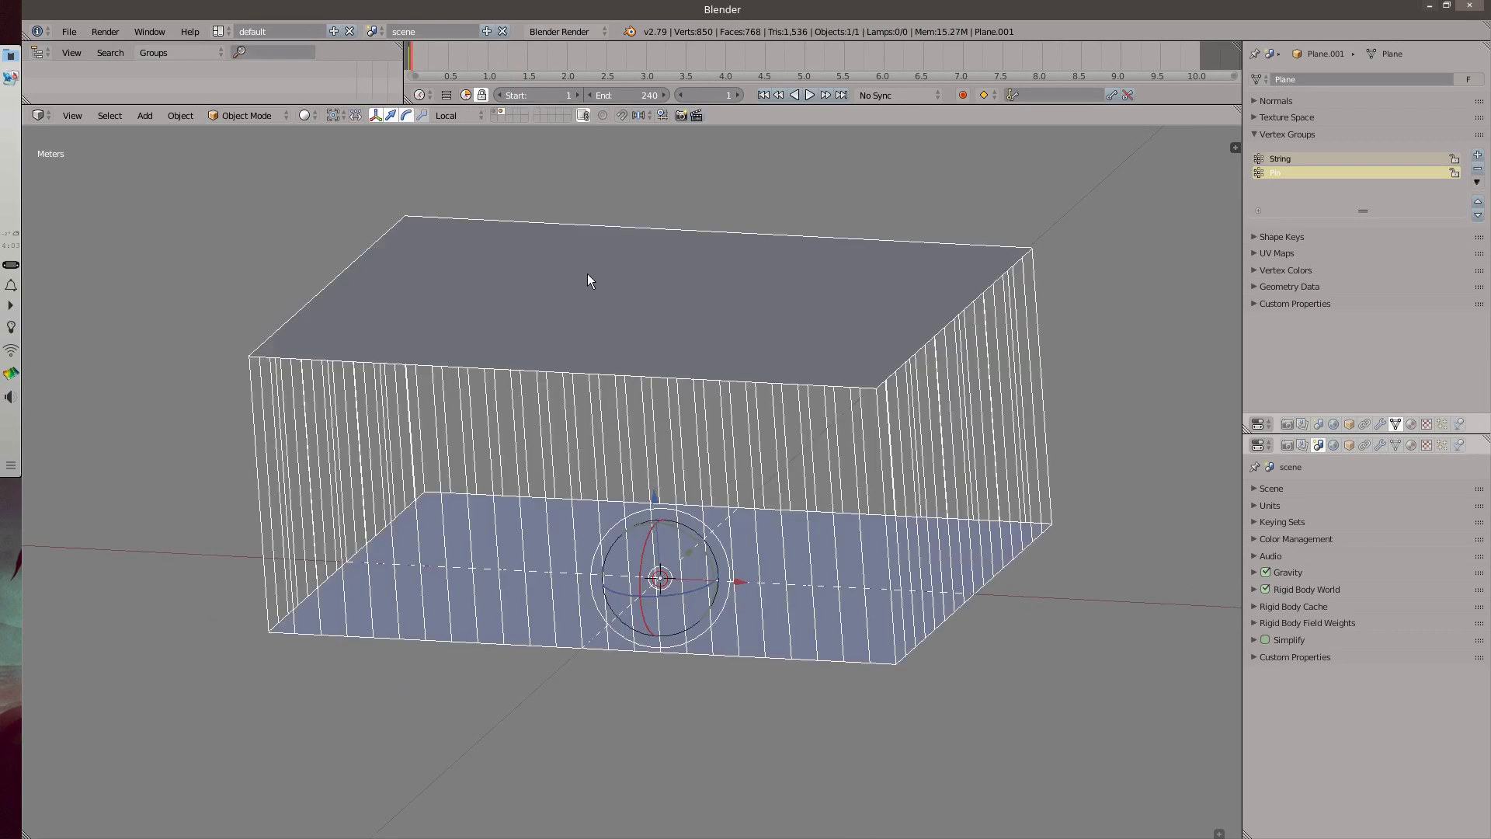
click(185, 115)
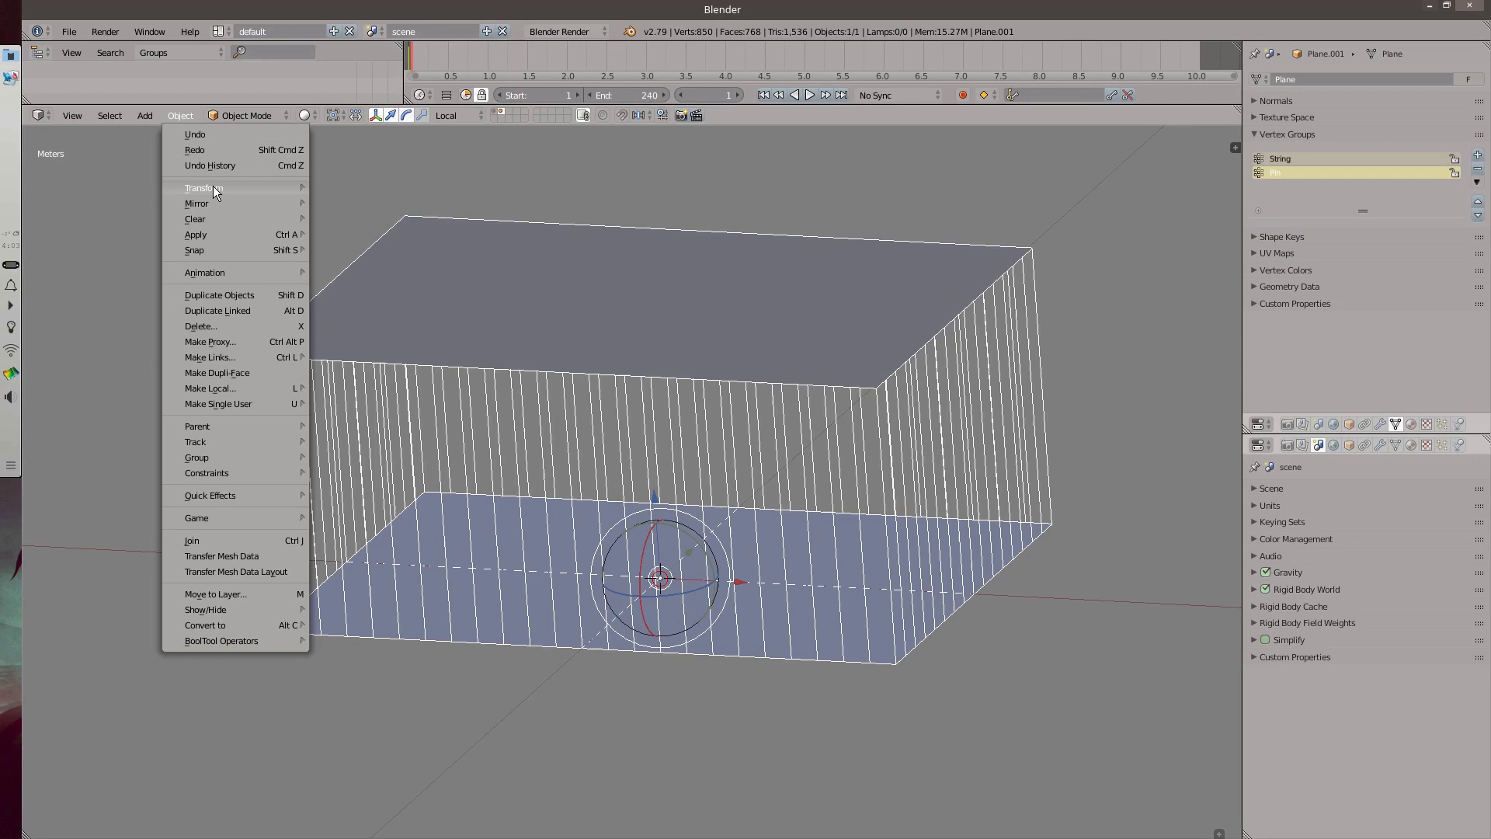
mouse_move(216, 191)
click(400, 386)
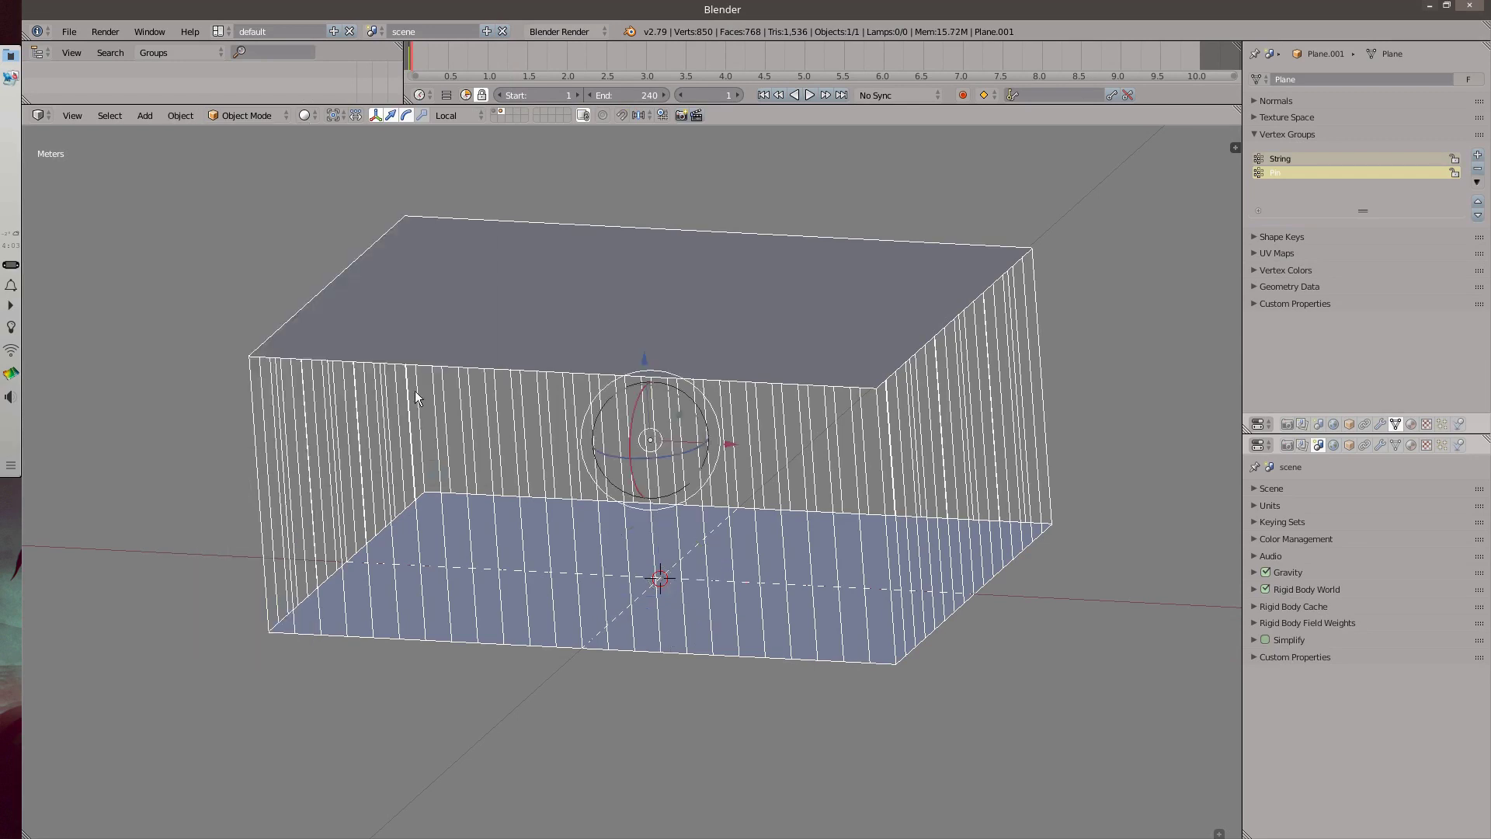
Deselect the box and add a Force field object at its centre.
middle_drag(542, 314, 610, 403)
key(a)
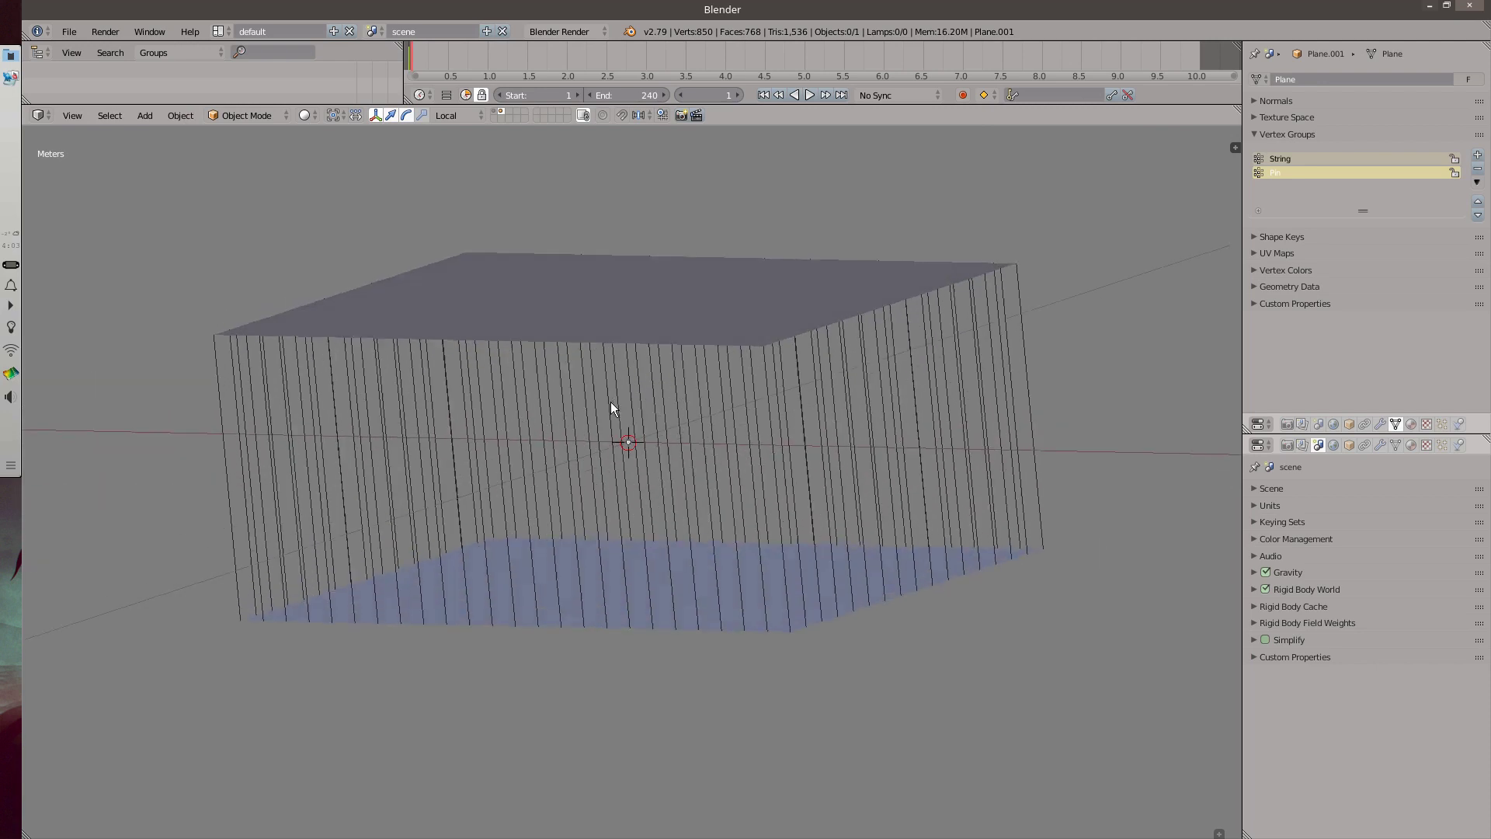
click(144, 115)
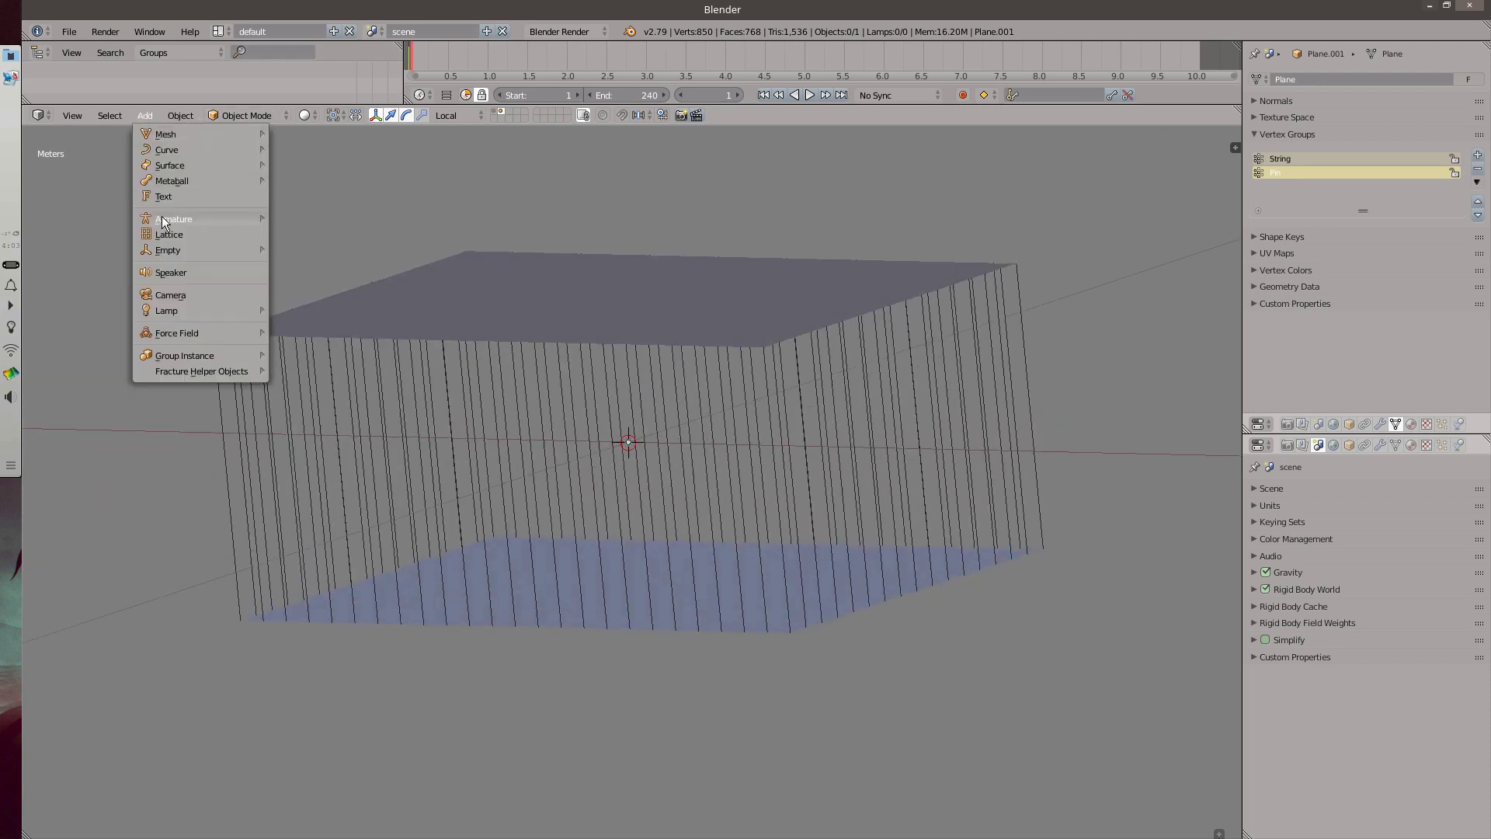
mouse_move(211, 341)
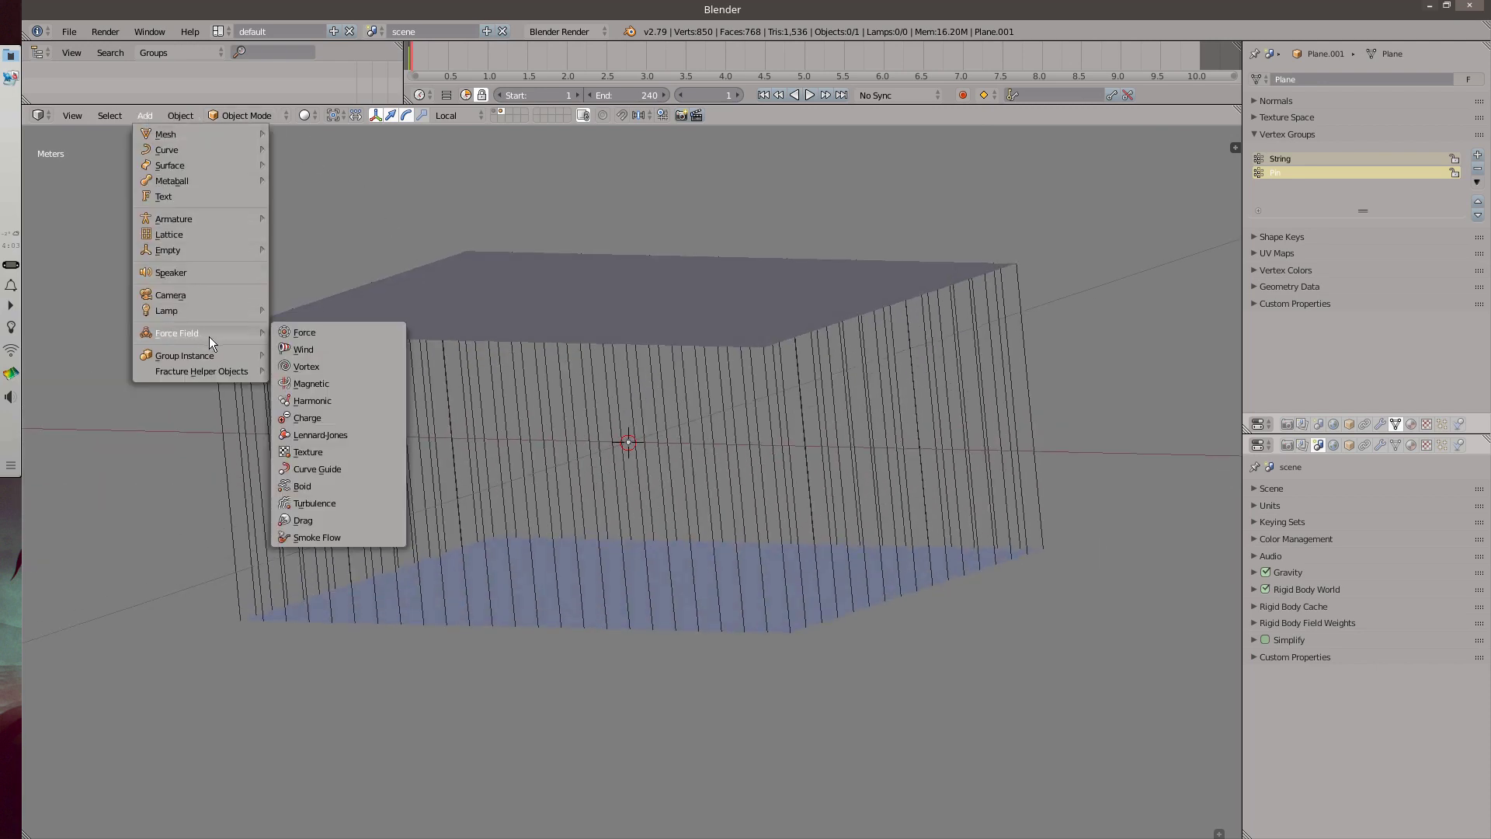
click(369, 334)
middle_drag(585, 353, 713, 361)
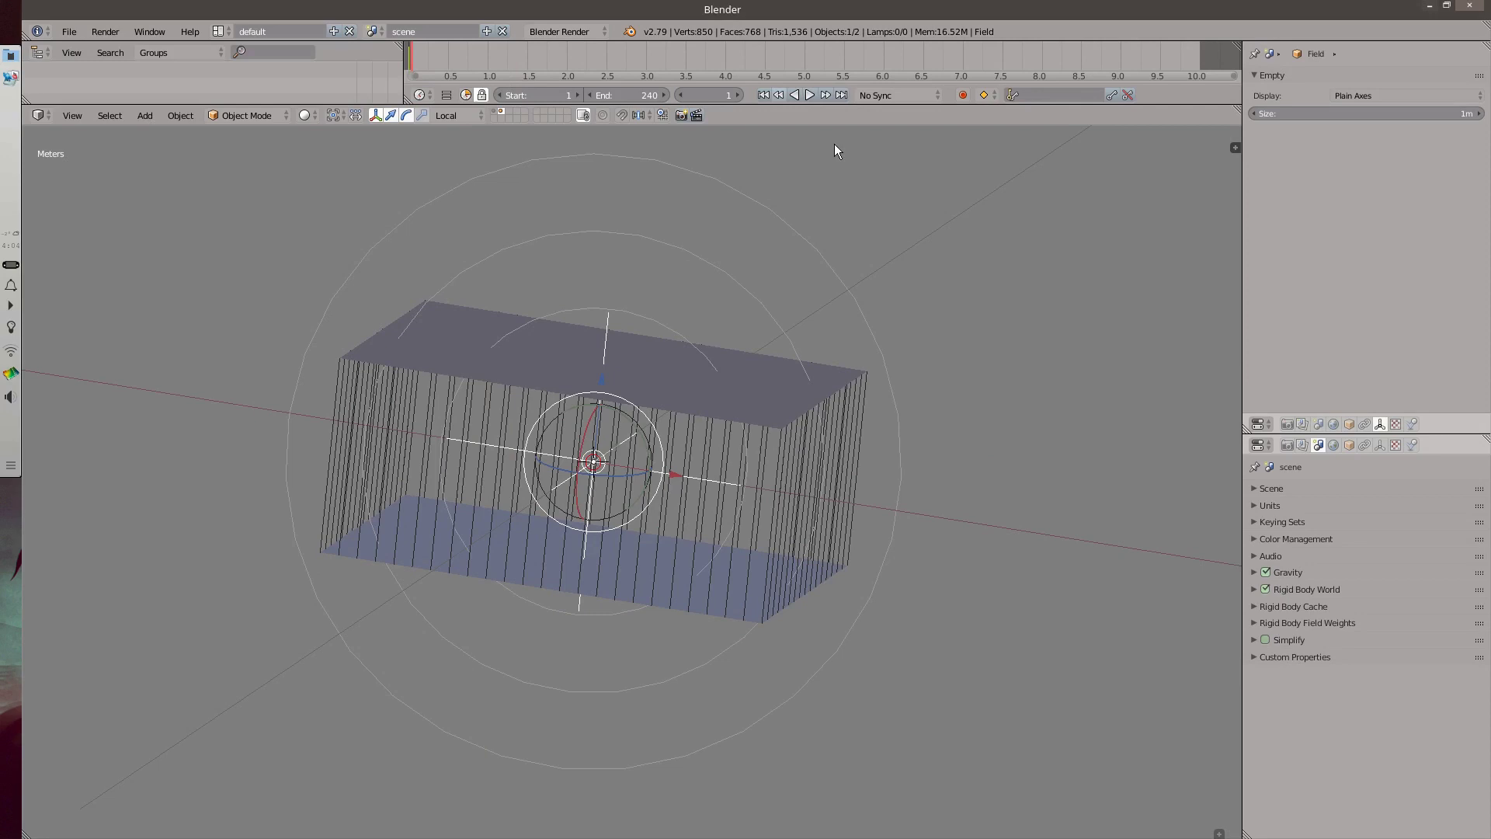
Enable Cloth physics on Plane.001 with Pinning driven by the Pin vertex group.
right_click(854, 371)
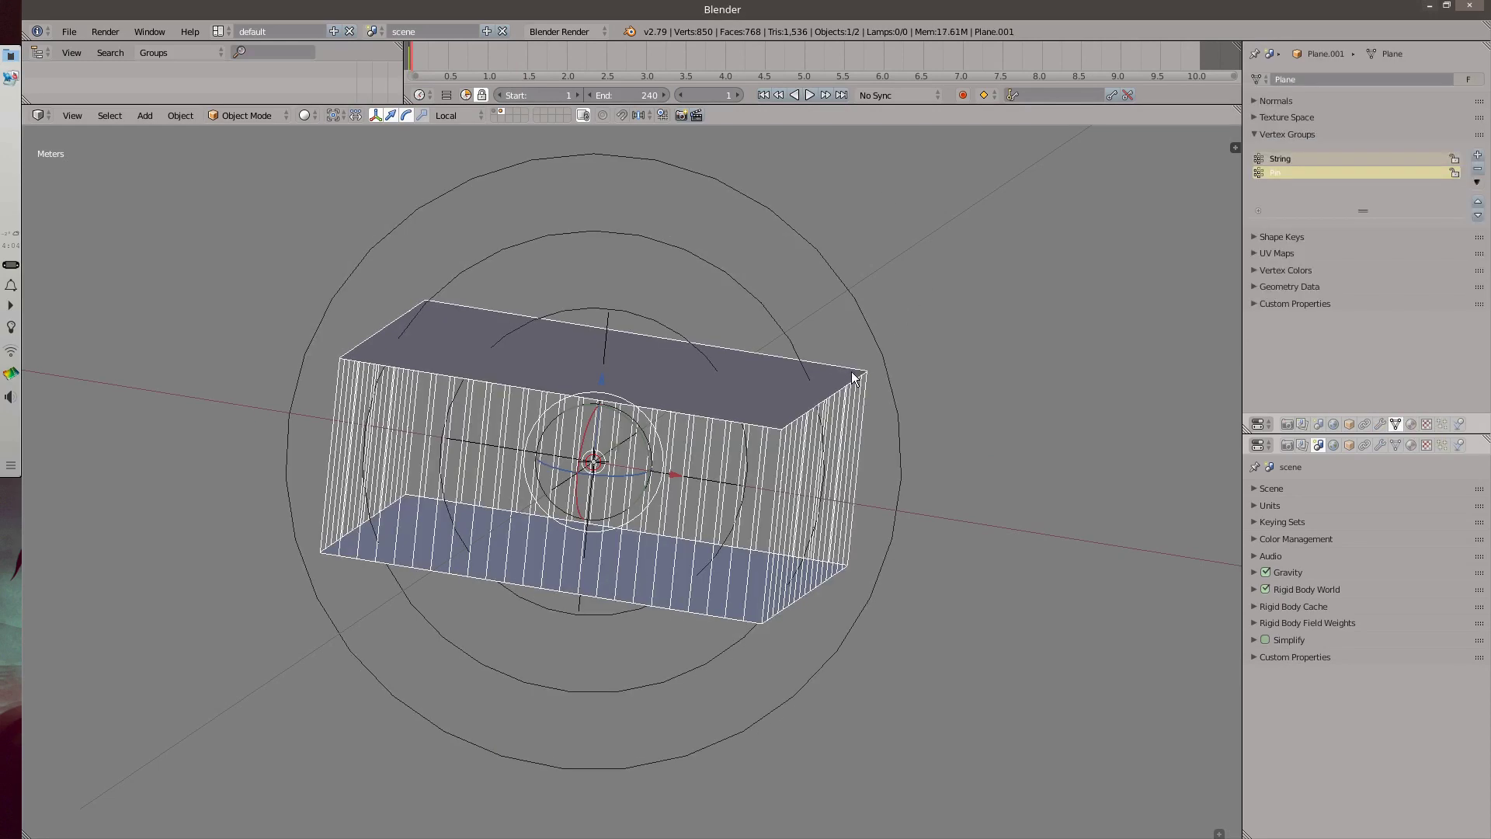
click(1458, 425)
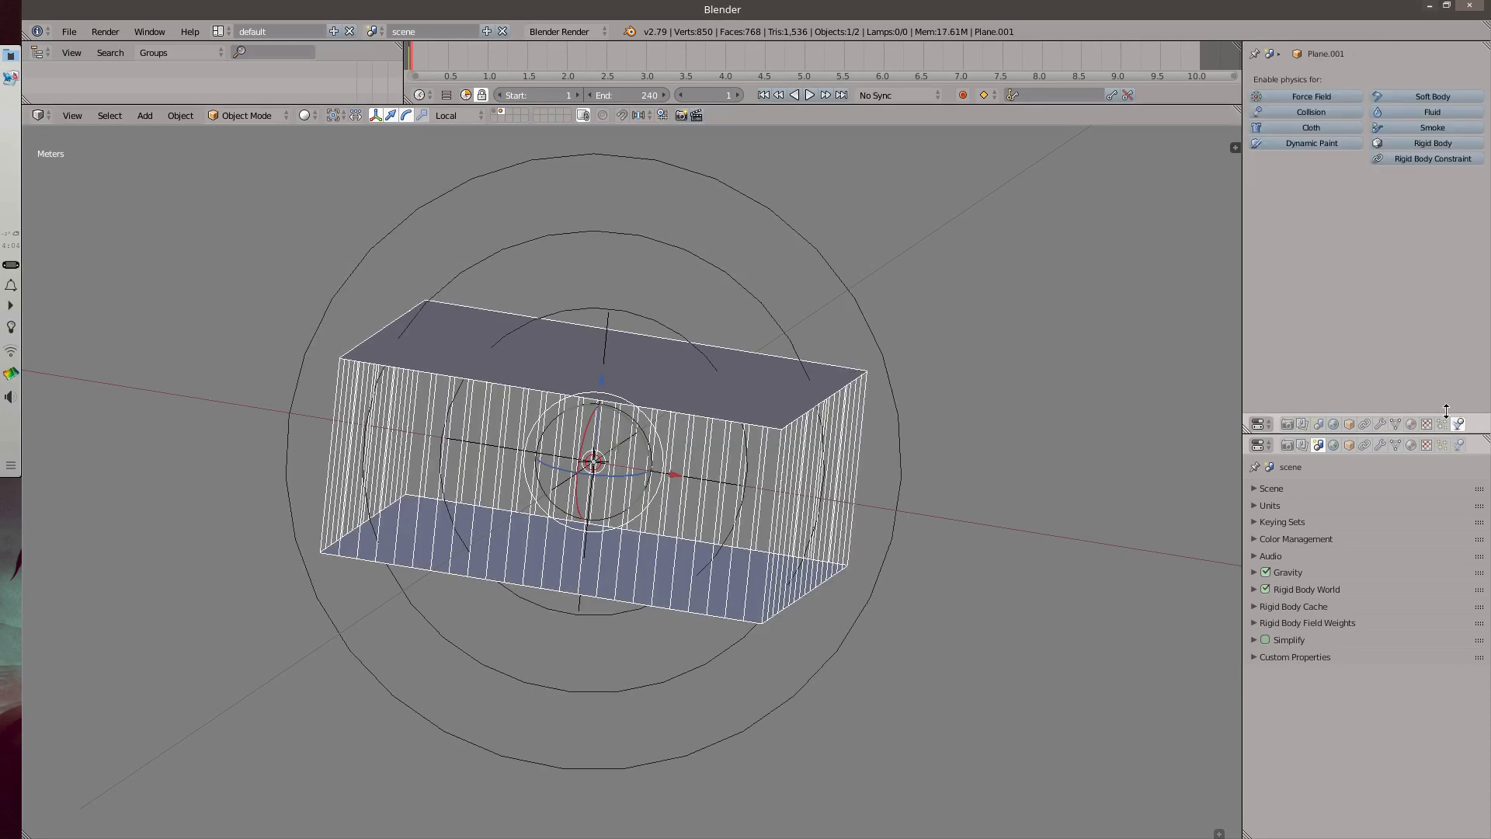
click(1298, 129)
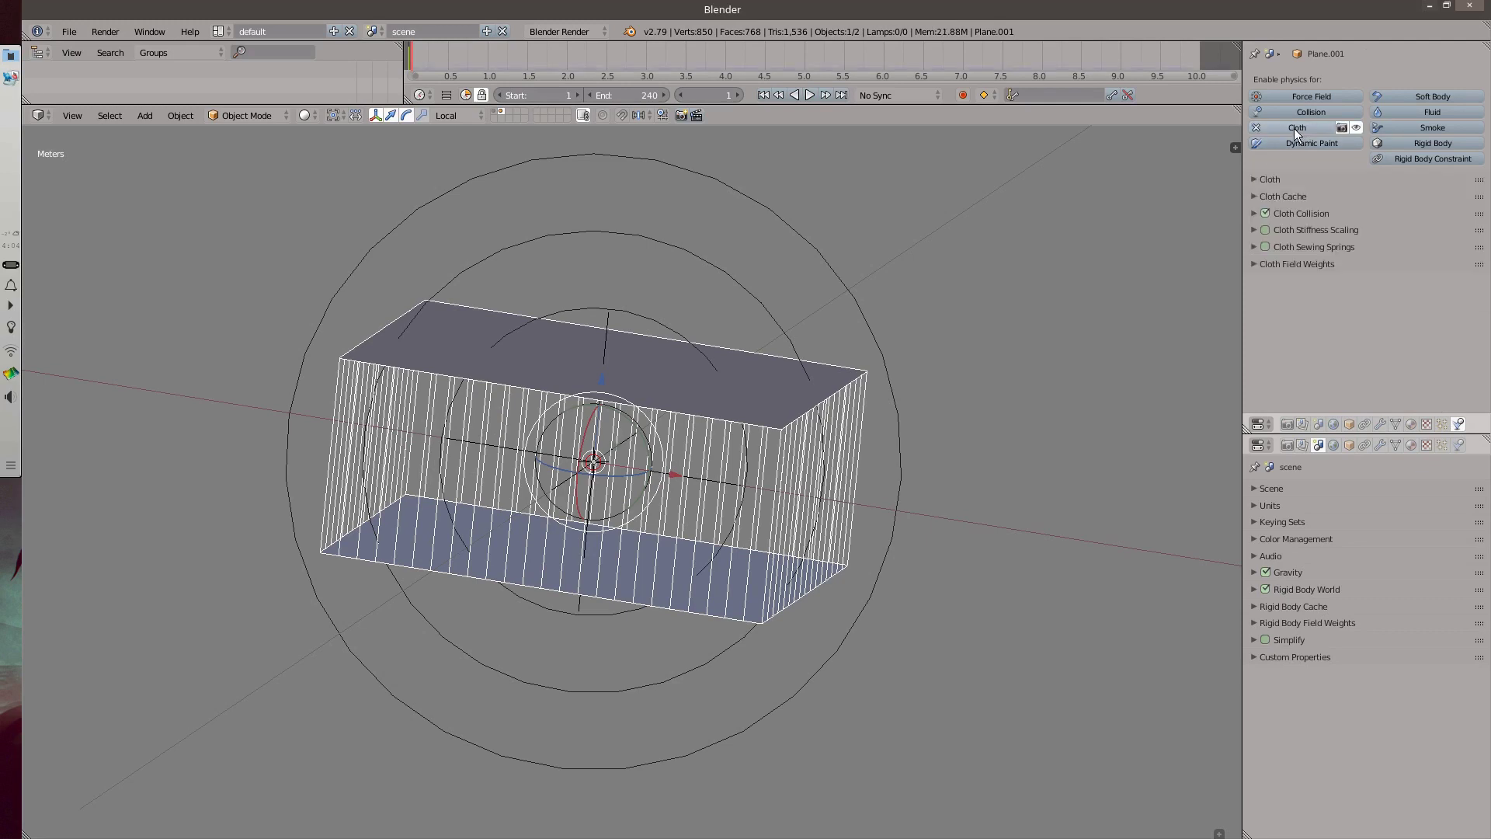
click(1253, 180)
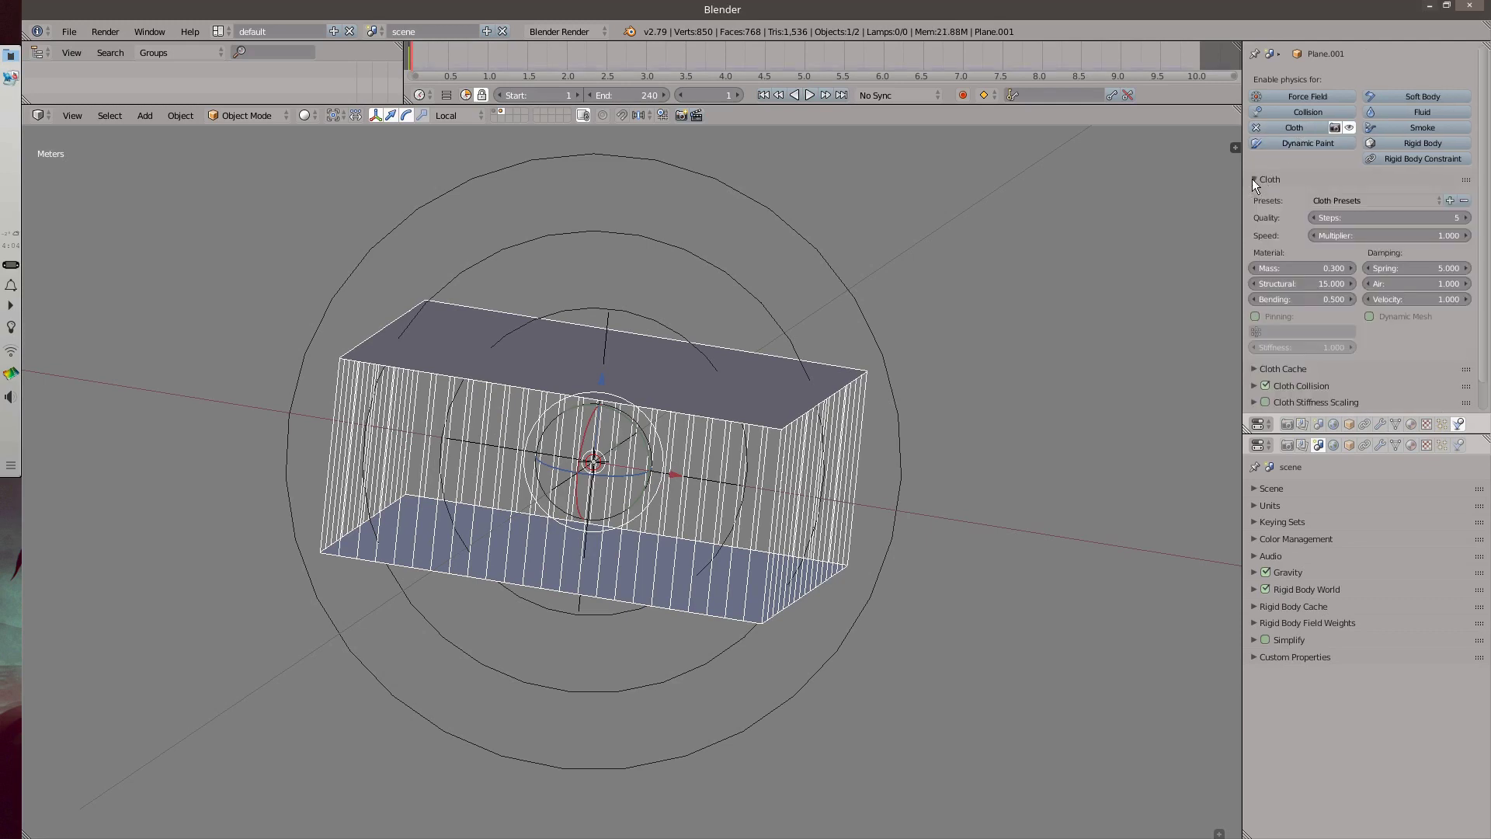
click(1256, 317)
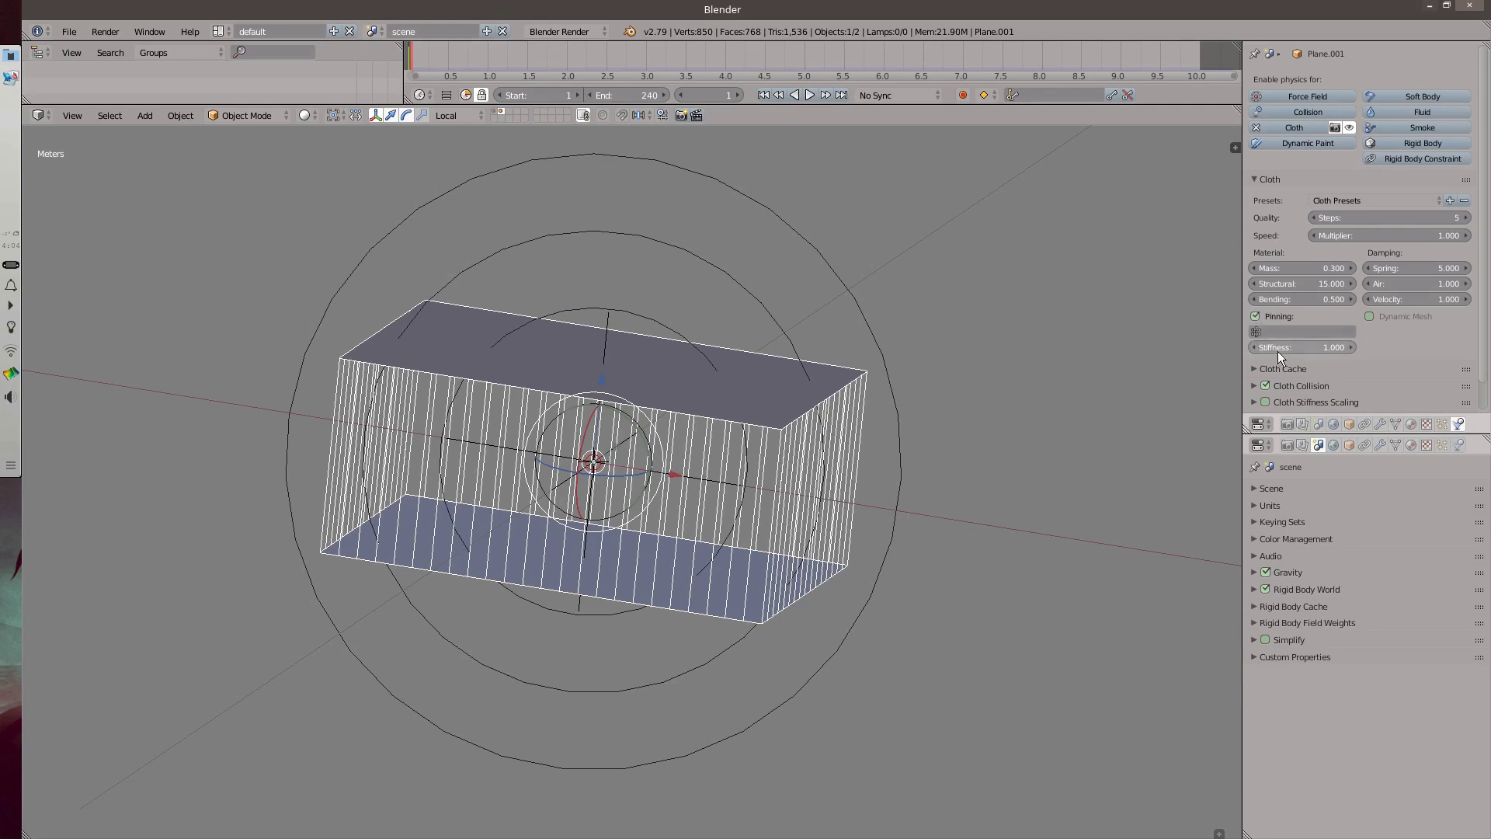
click(1295, 332)
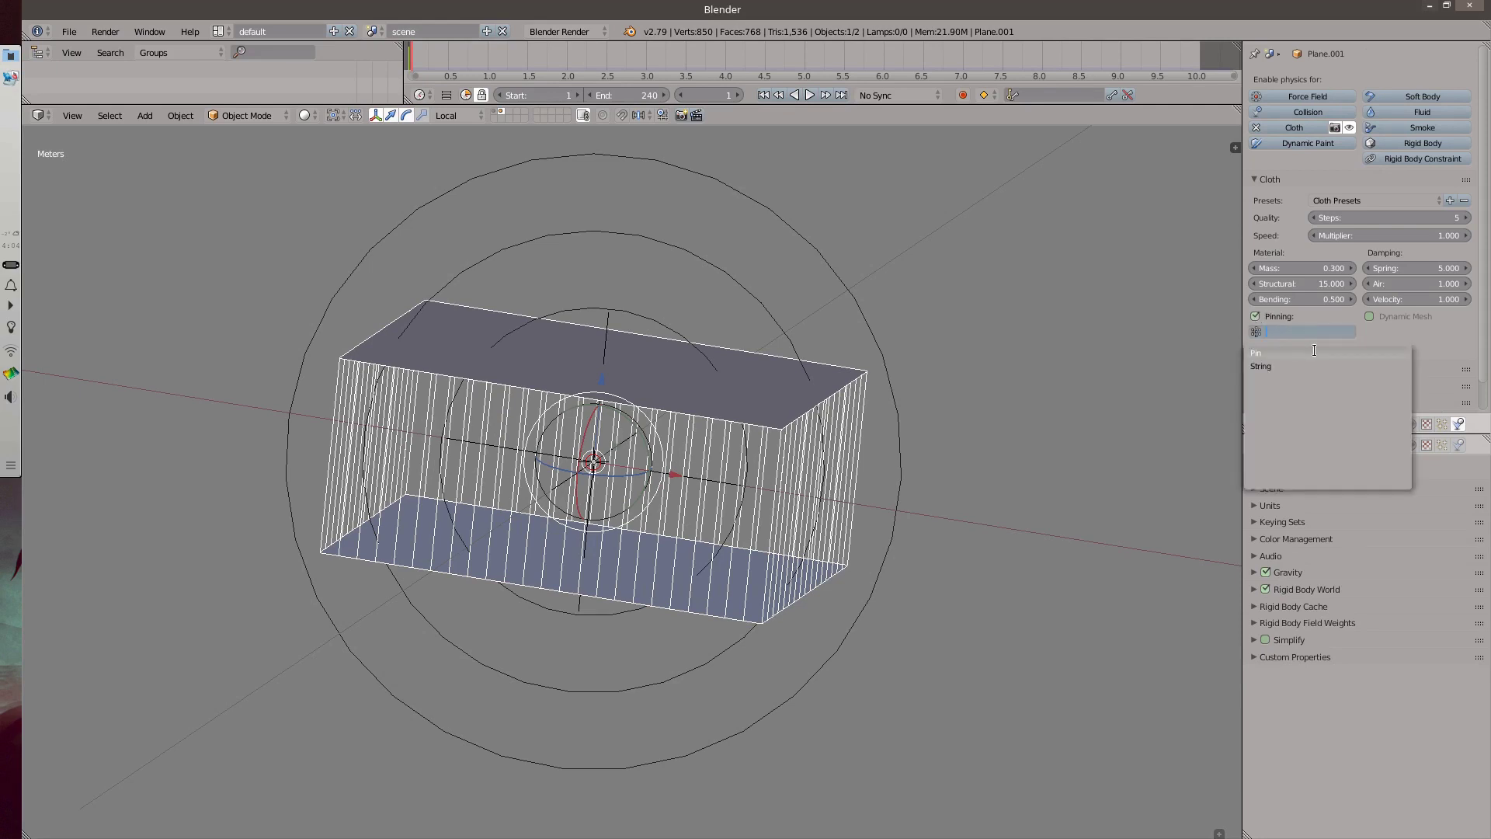
click(1297, 353)
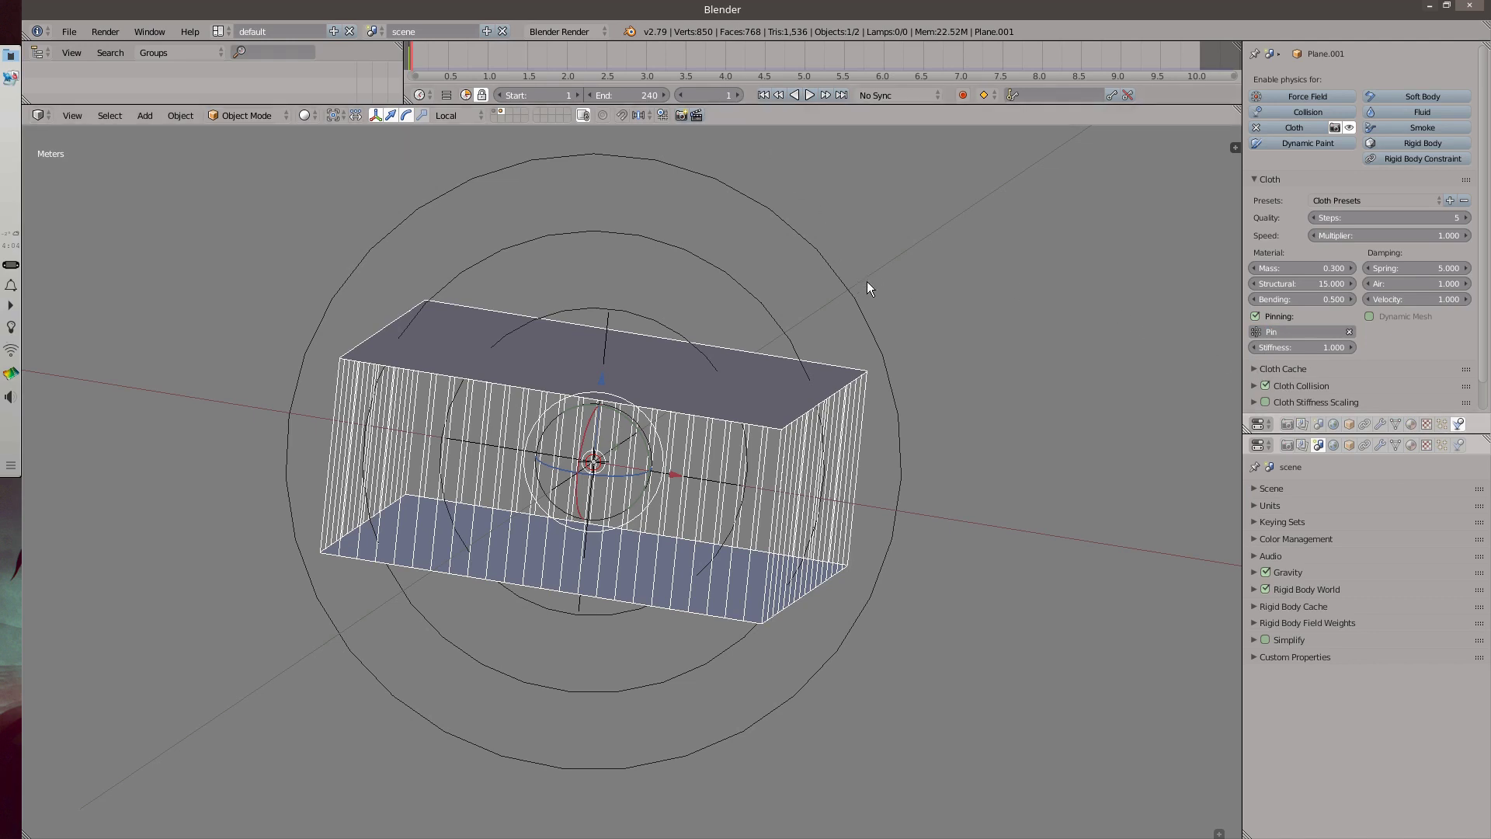
Collapse the main Cloth panel and review the Cloth Collision settings.
middle_drag(976, 360, 1083, 319)
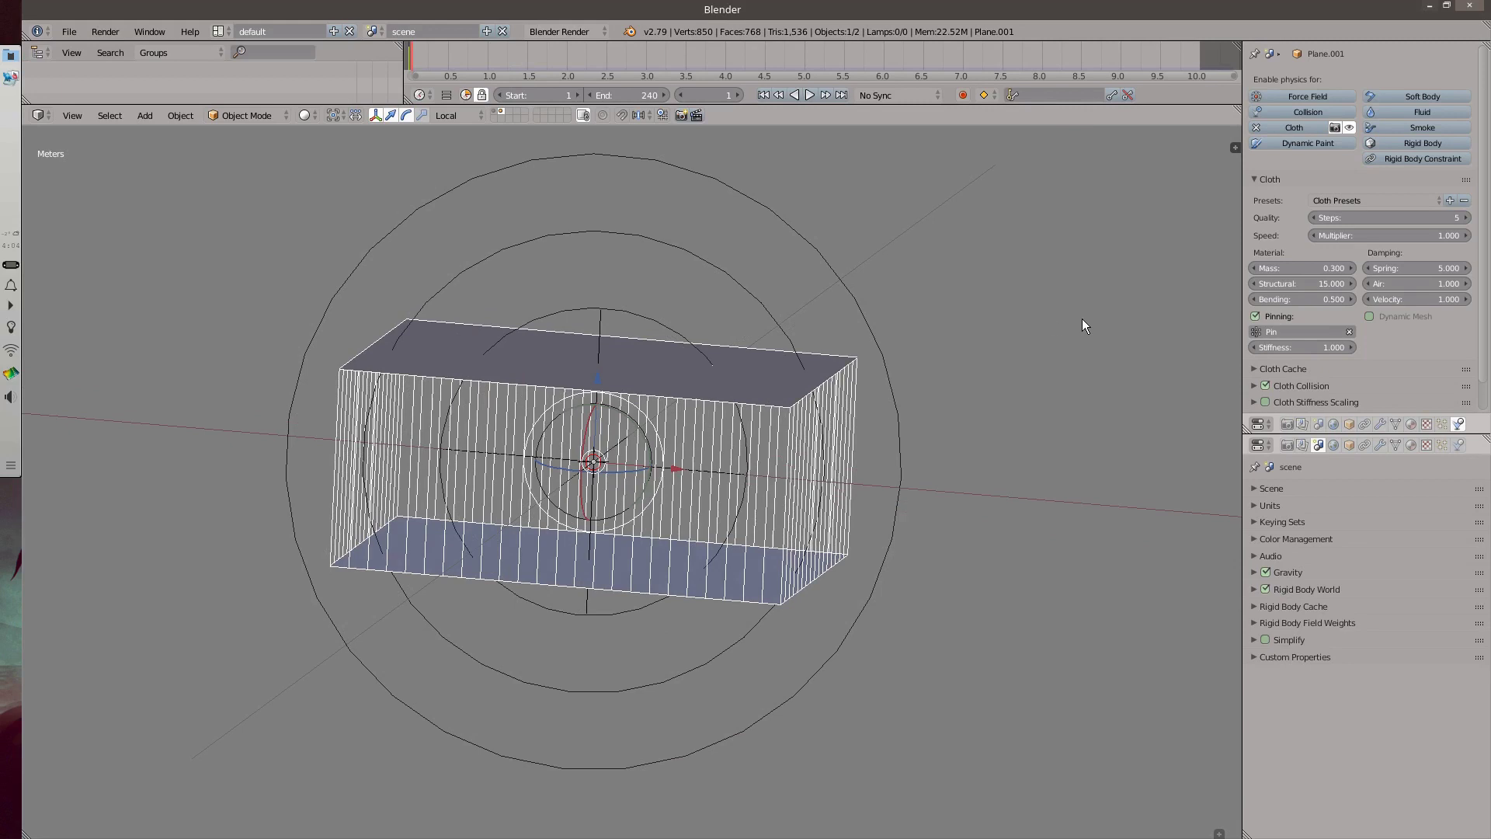
click(1253, 180)
click(1250, 213)
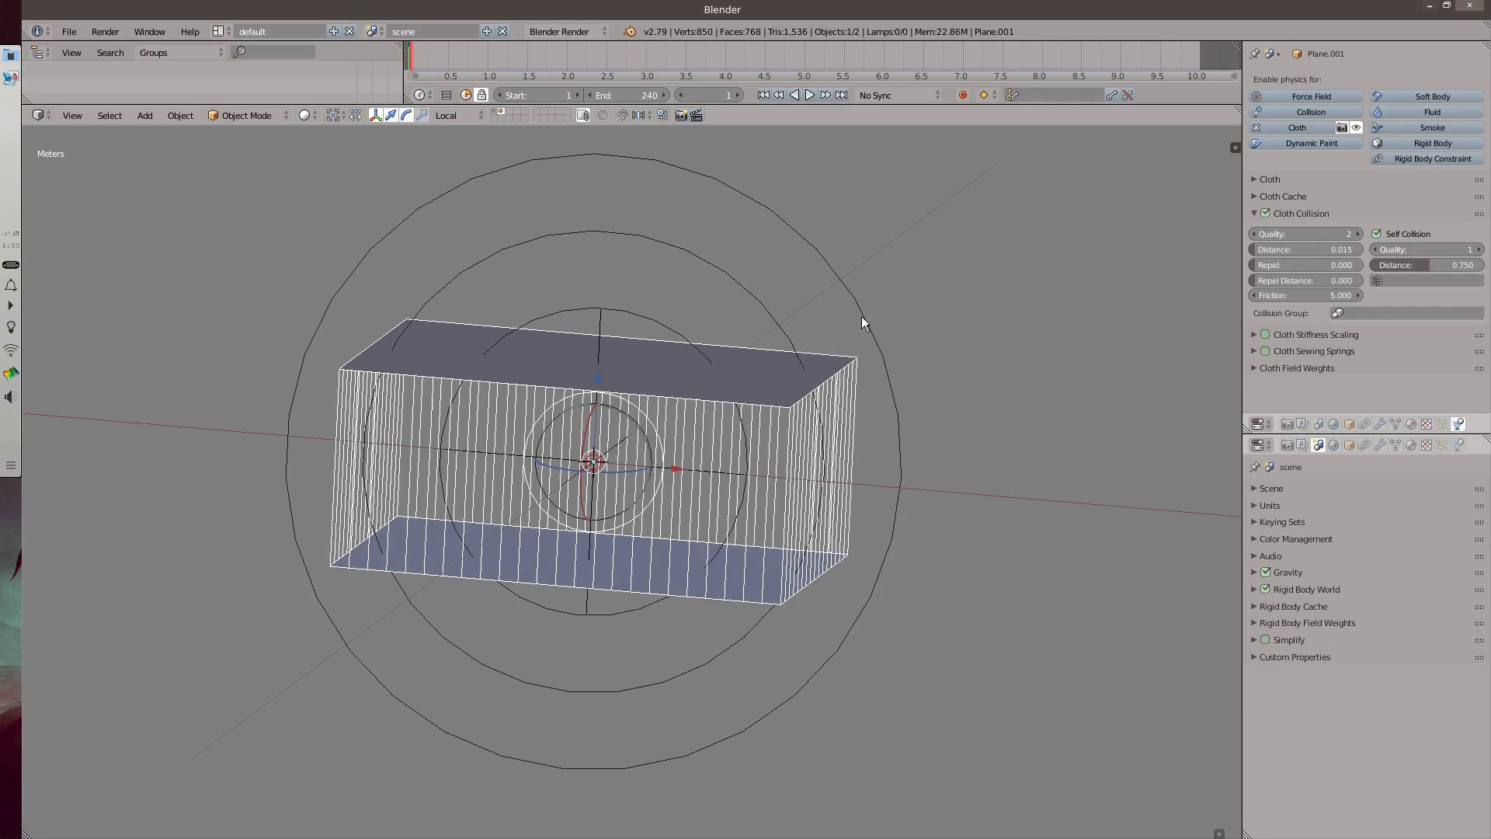
middle_drag(860, 315, 859, 329)
click(1256, 213)
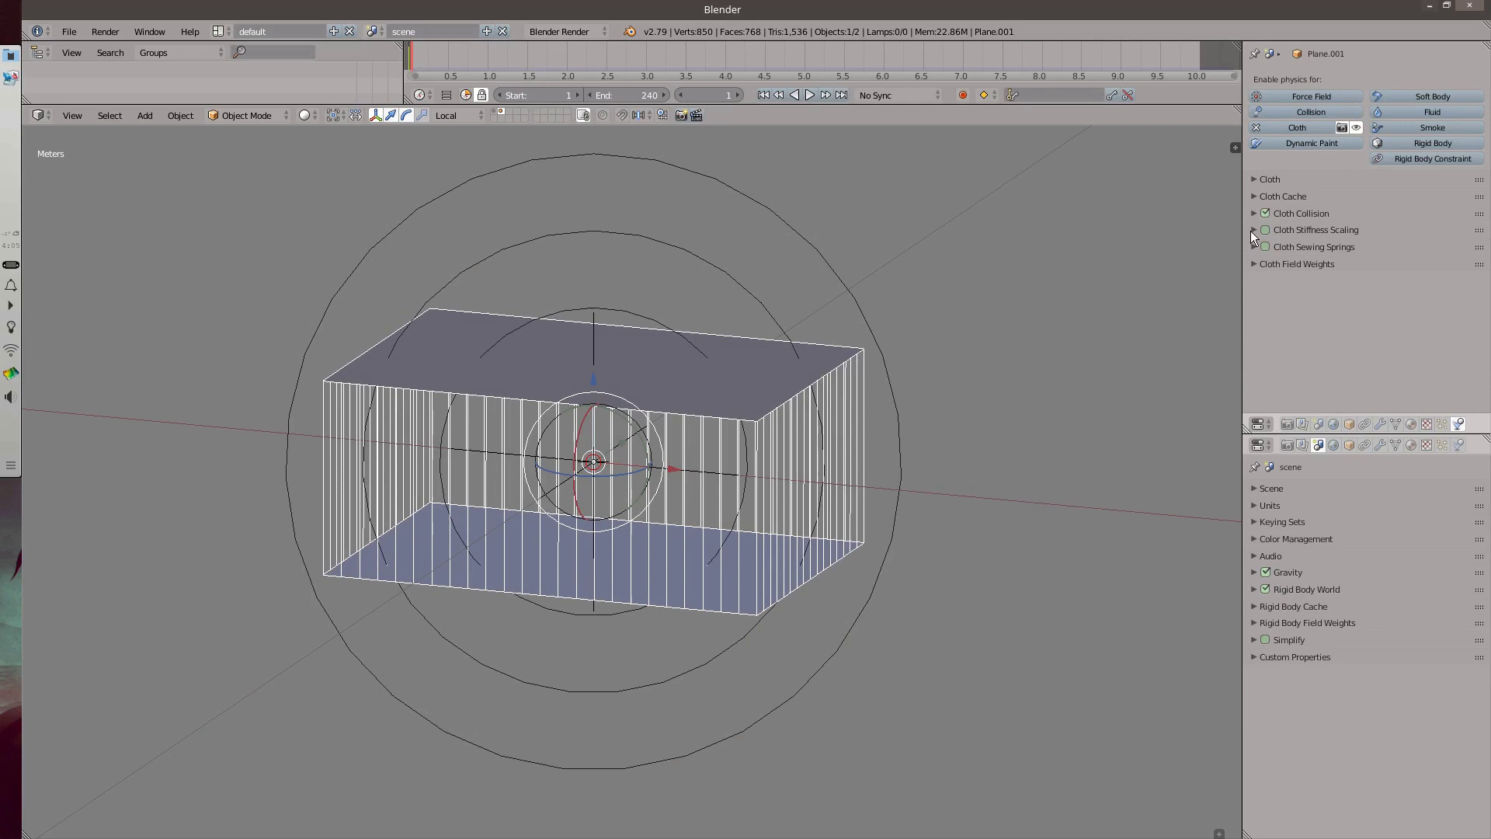
Enable sewing springs with String as the shrinking group and sewing force 1.
click(1265, 247)
click(1253, 247)
click(1293, 299)
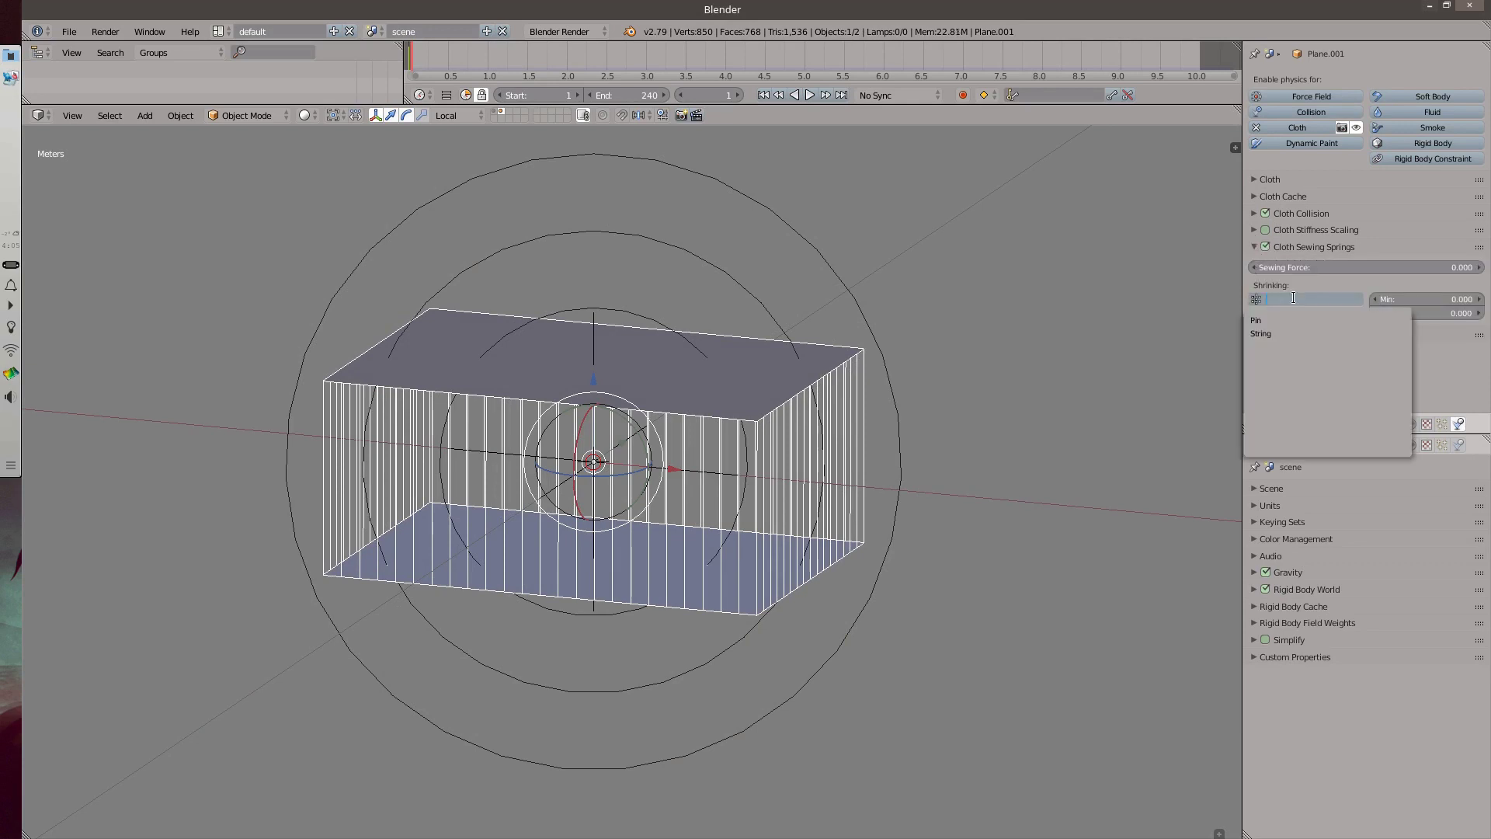
click(1297, 334)
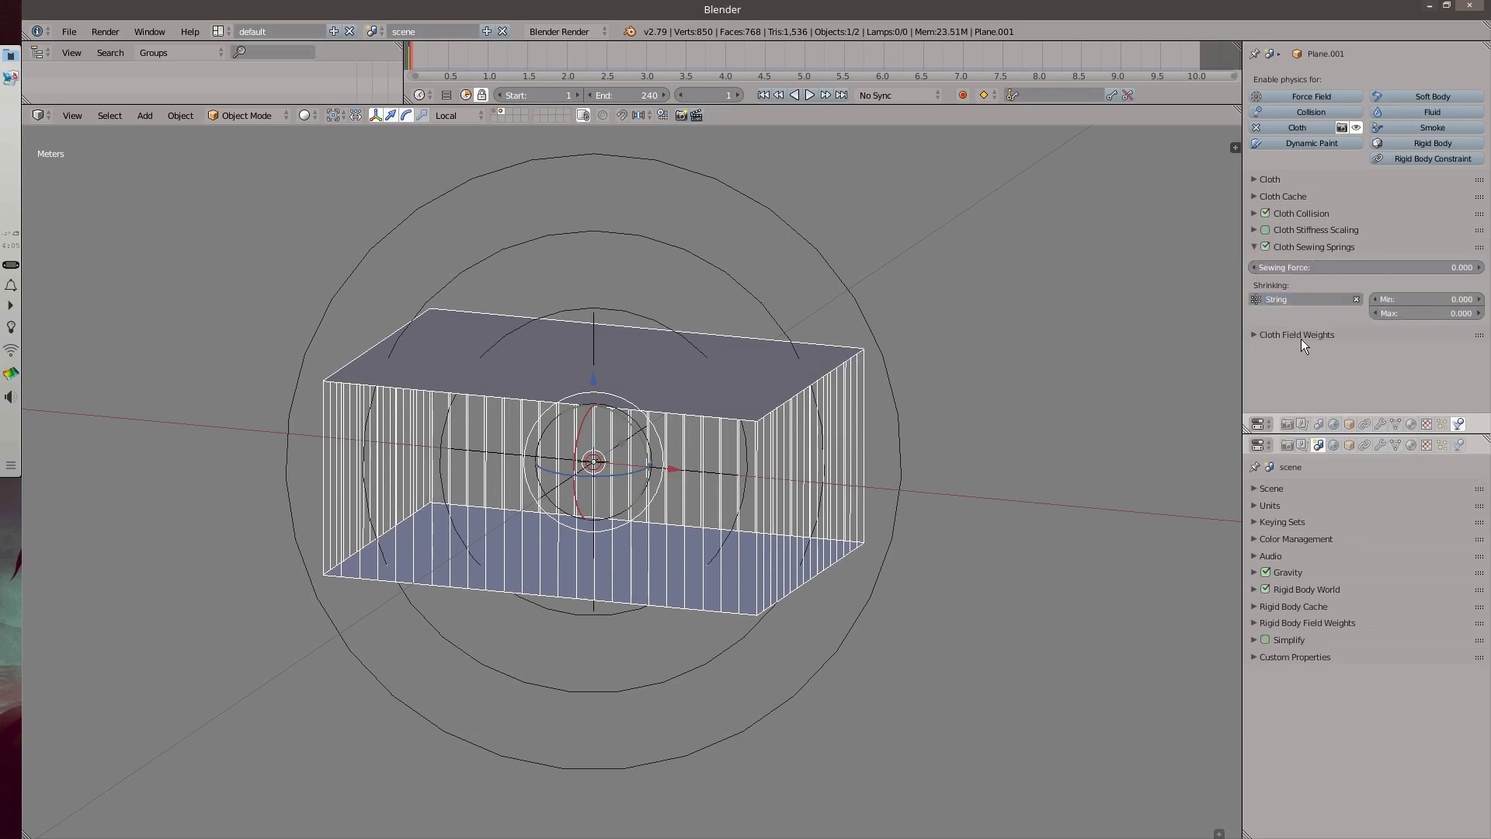
click(1330, 269)
text(1)
key(Return)
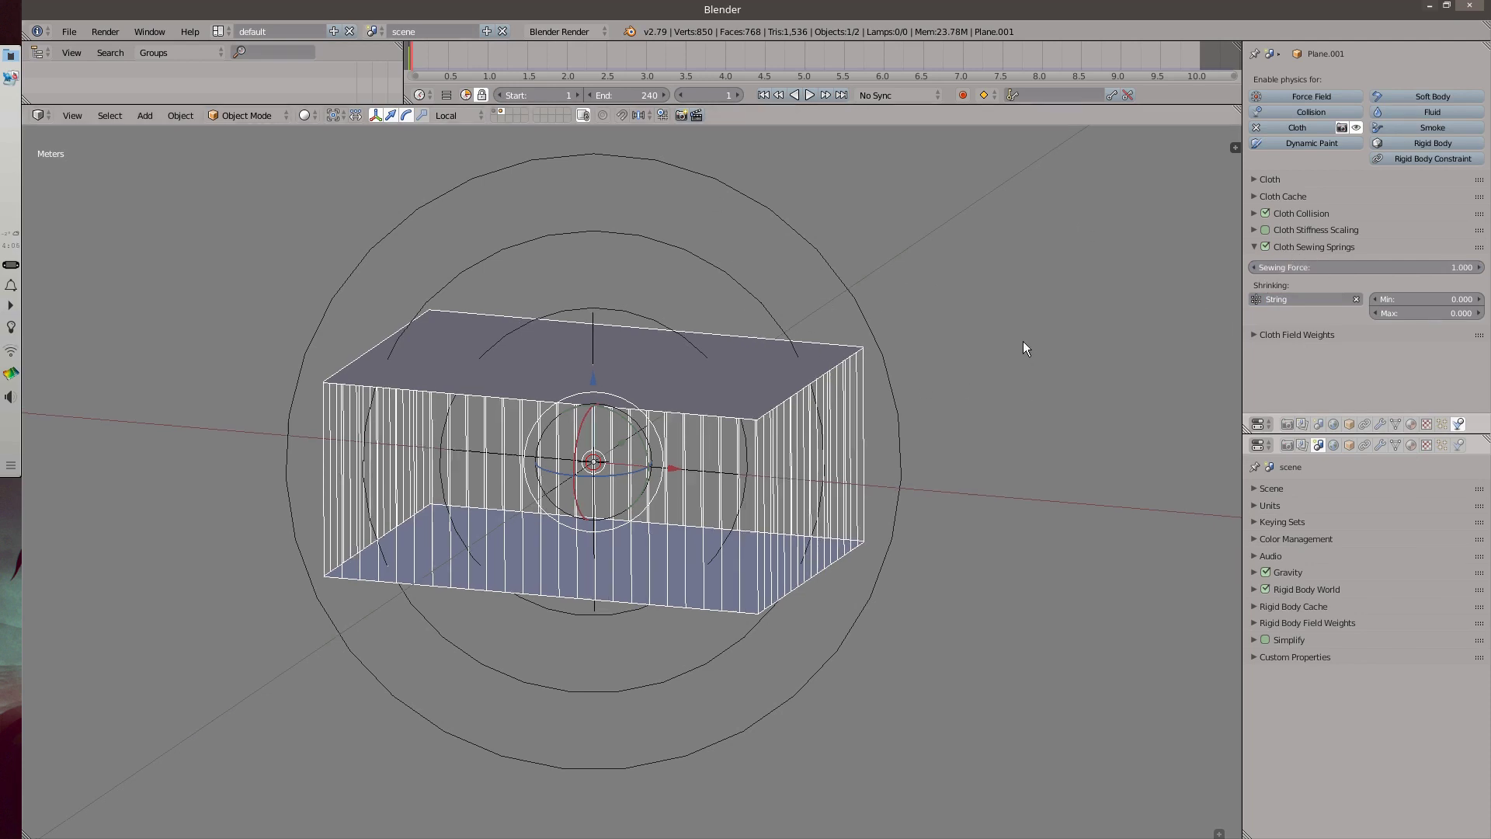
Collapse the sewing spring settings and review the Cloth Field Weights panel.
middle_drag(1023, 348, 950, 373)
click(1252, 246)
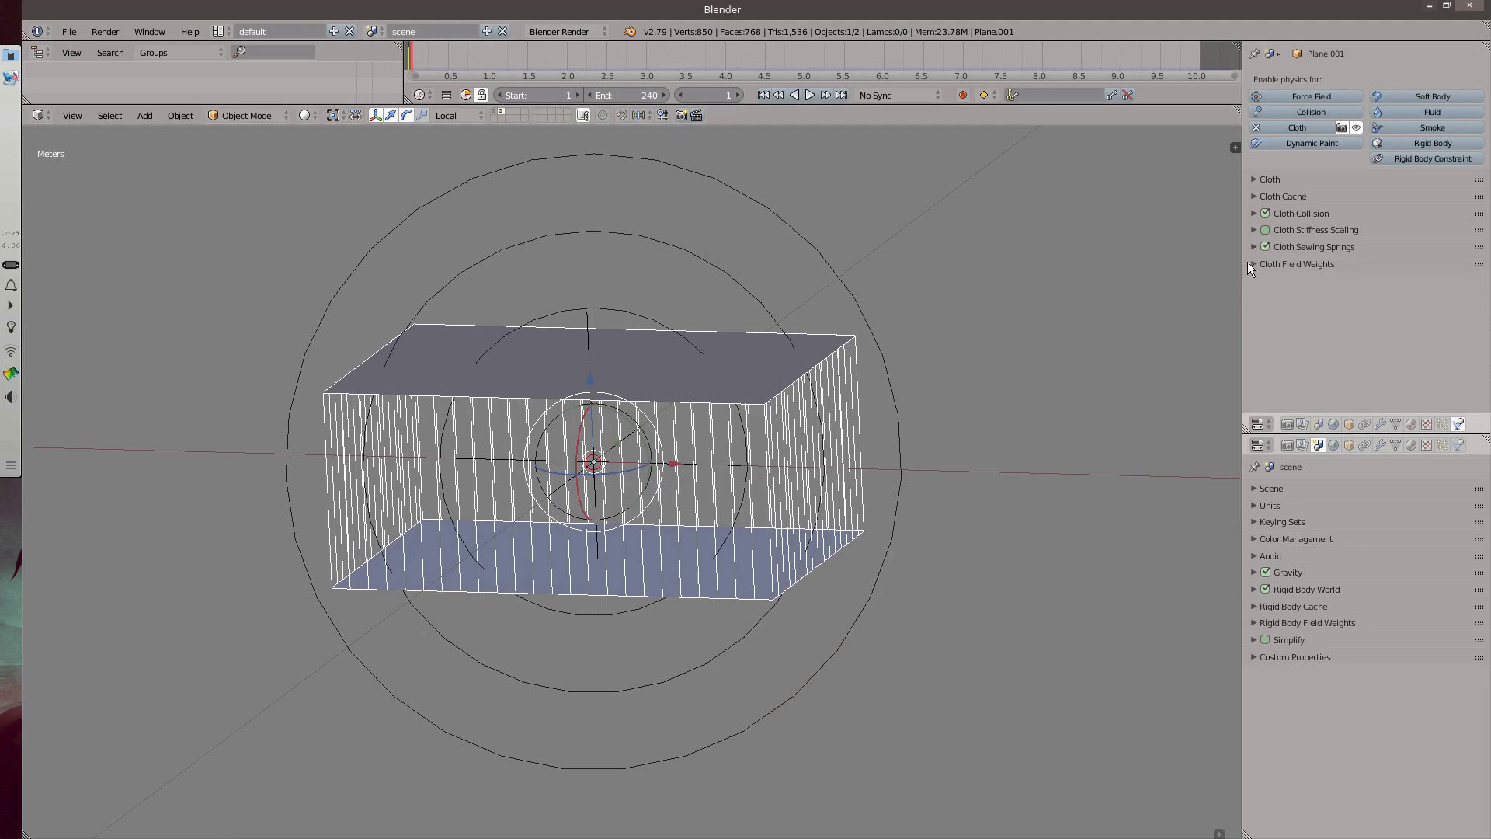
click(1254, 265)
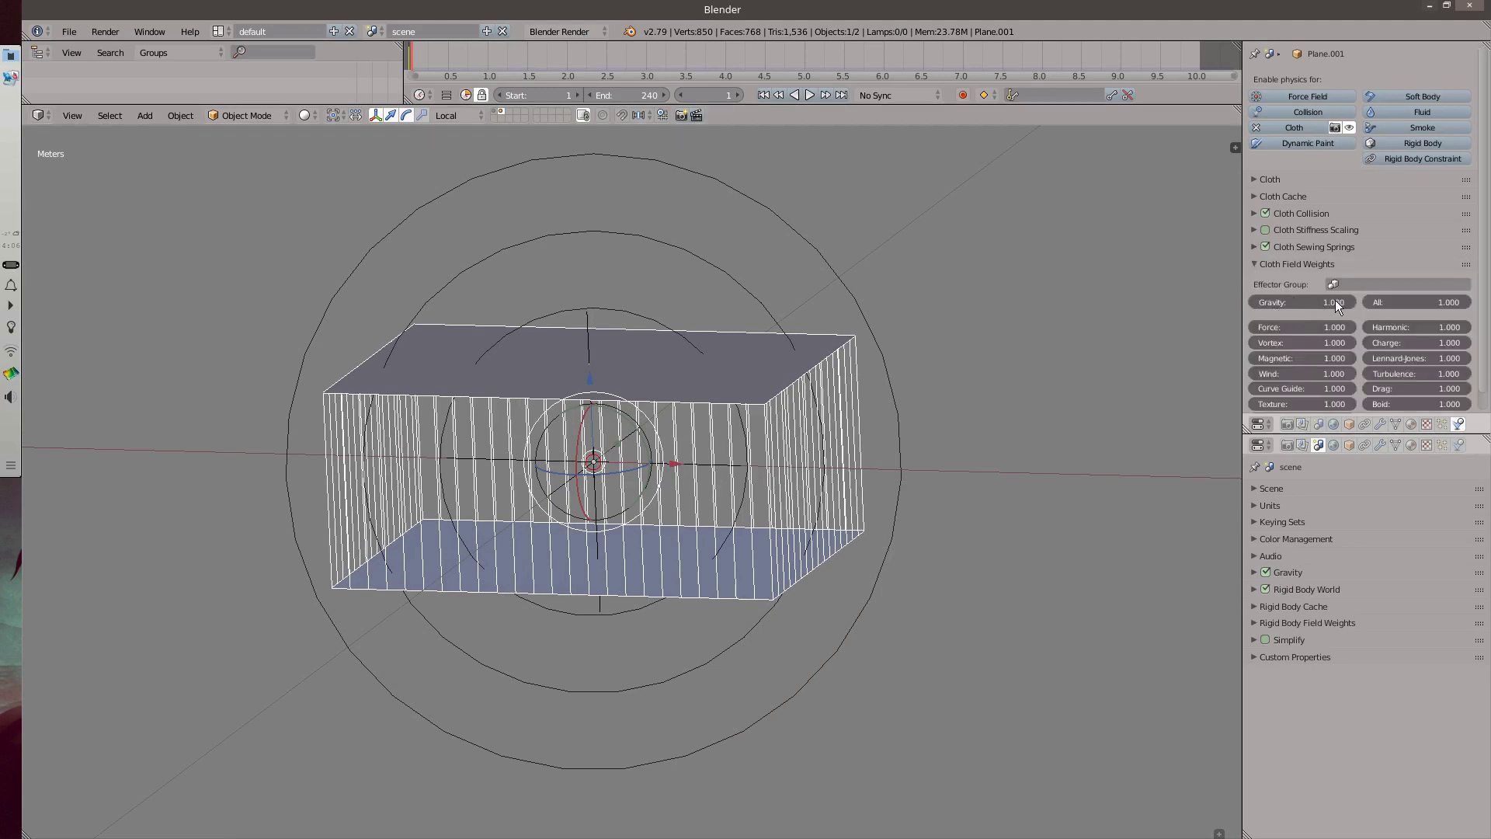
click(1258, 265)
middle_drag(1016, 317, 981, 386)
Select the Field empty and edit its force strength to 30.
right_click(943, 346)
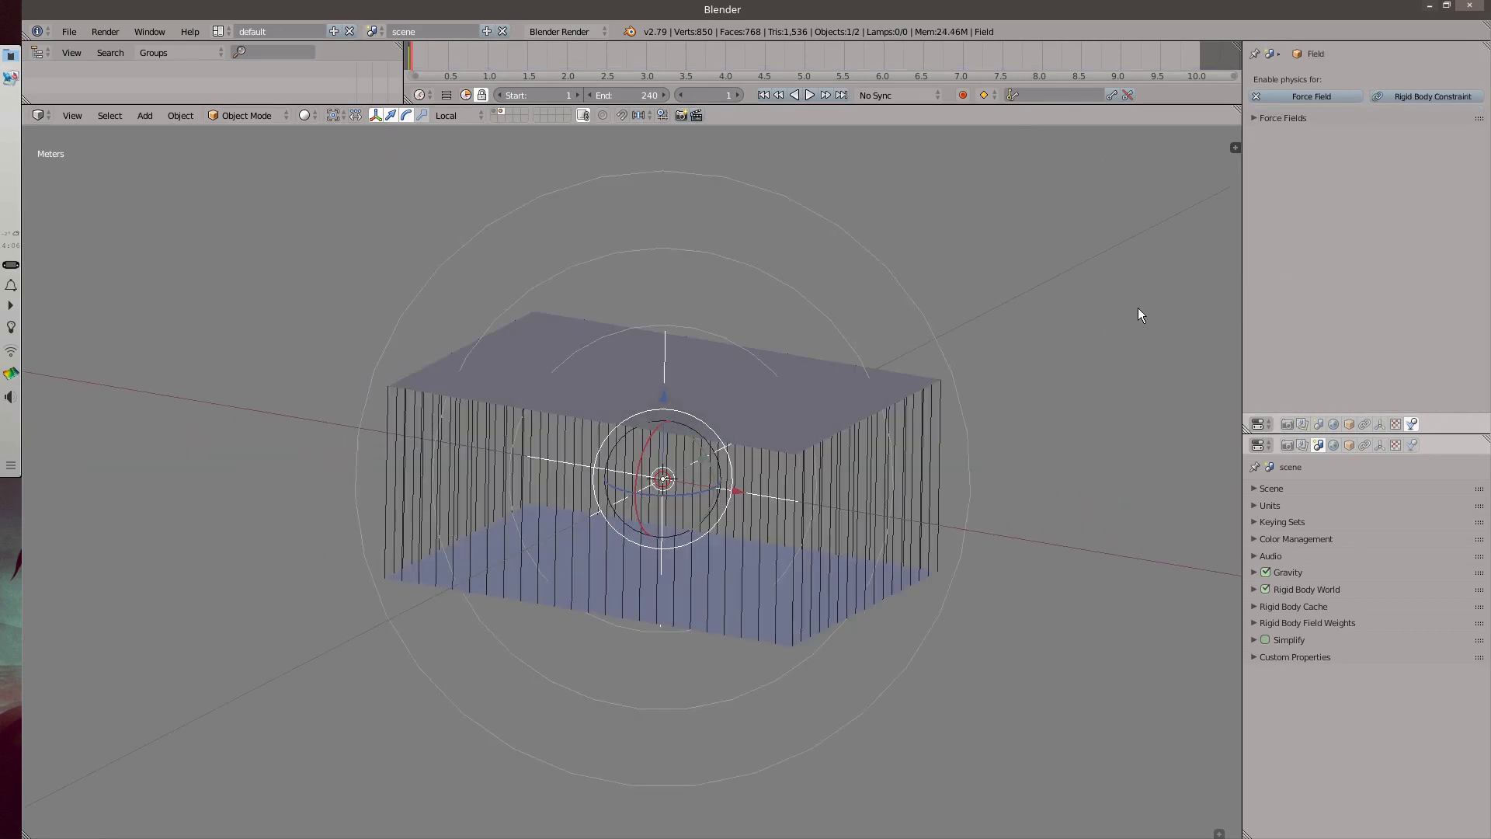
click(1258, 118)
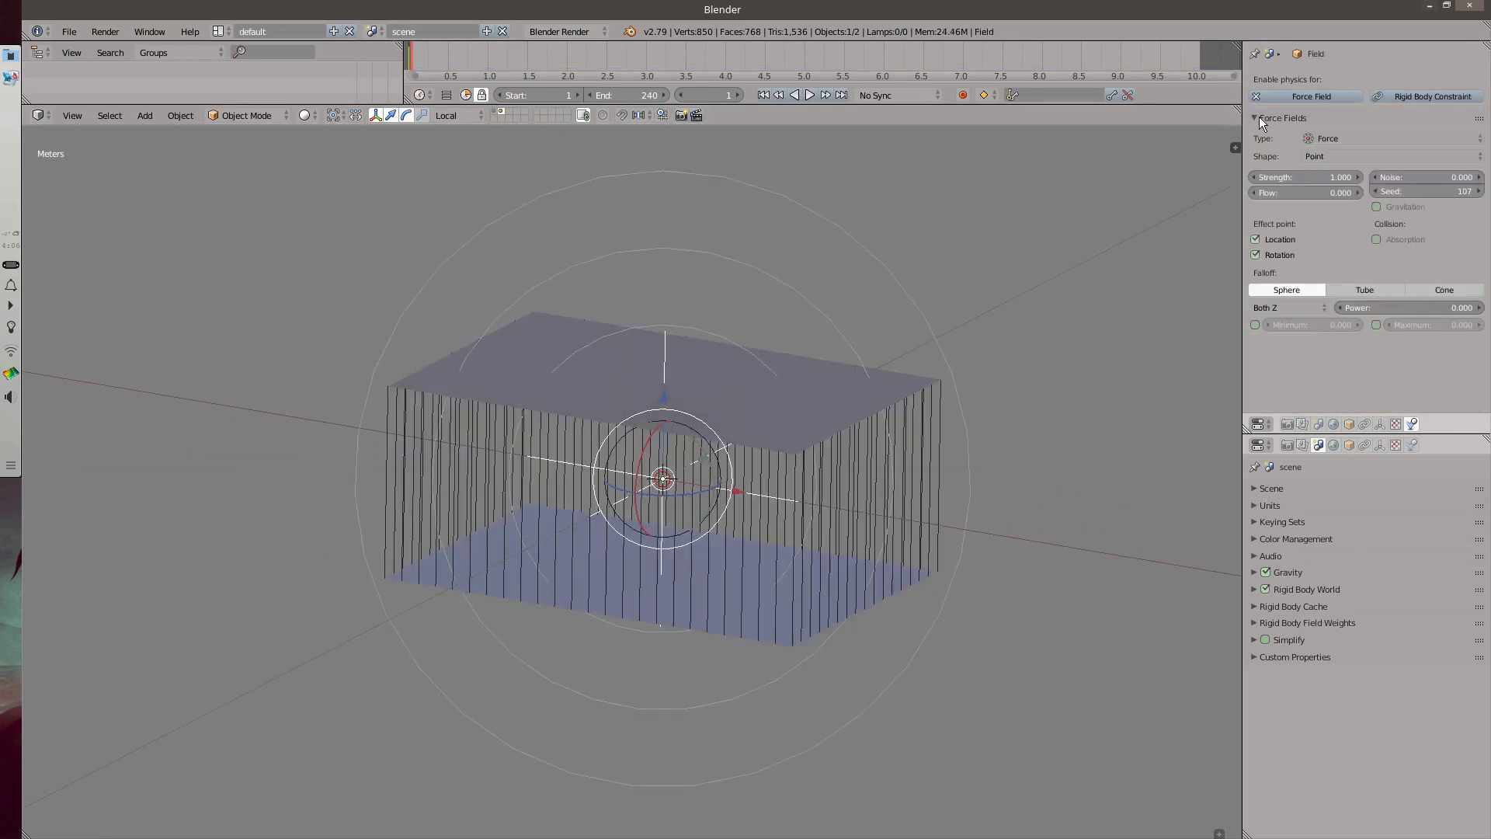
click(1288, 177)
Confirm force field strength 30, then simulate the cloth until the box puffs into a pillow at frame 72.
key(Return)
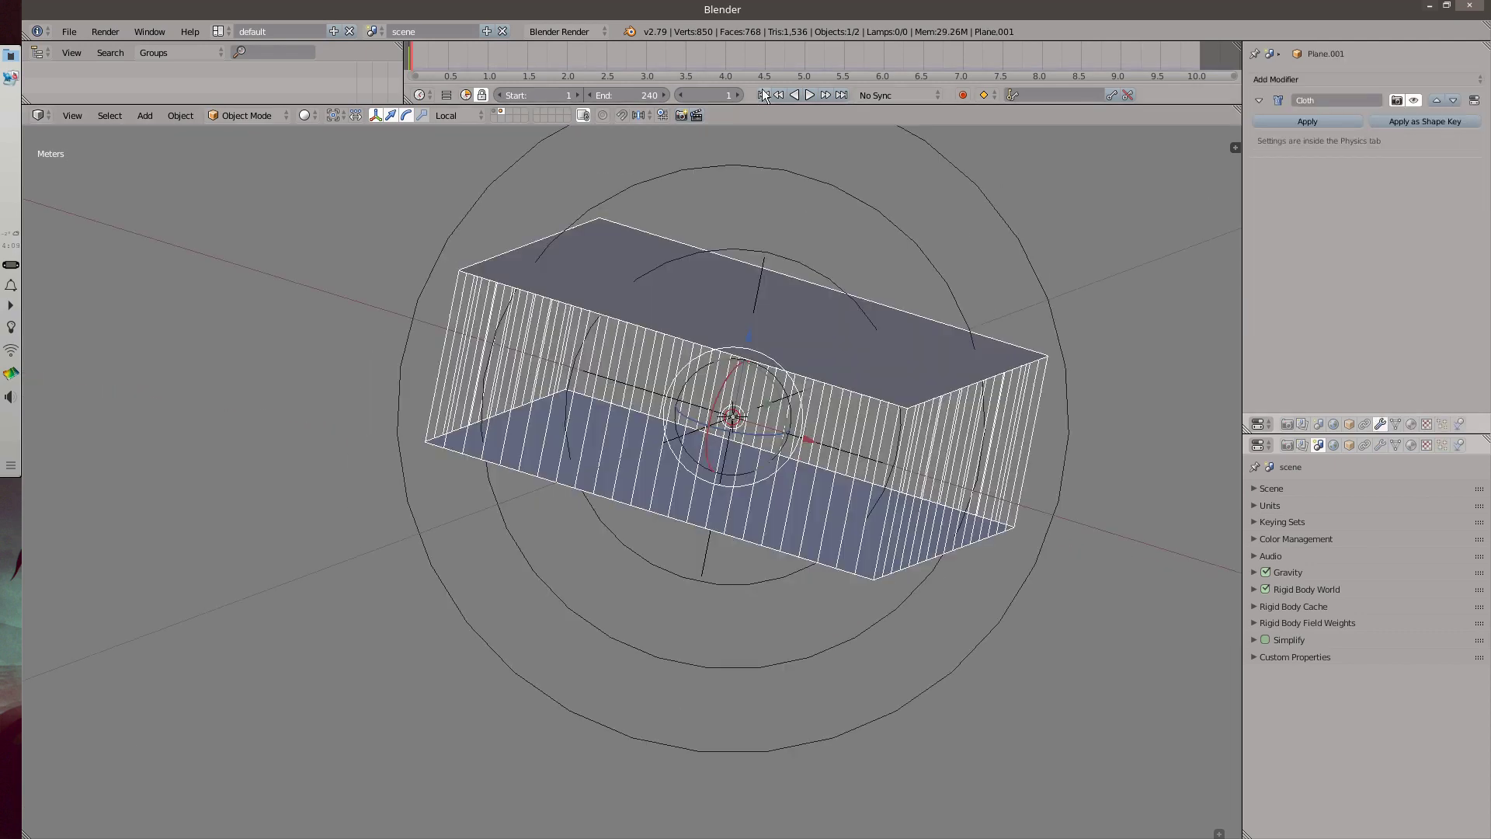
click(808, 95)
middle_drag(790, 211, 750, 284)
key(a)
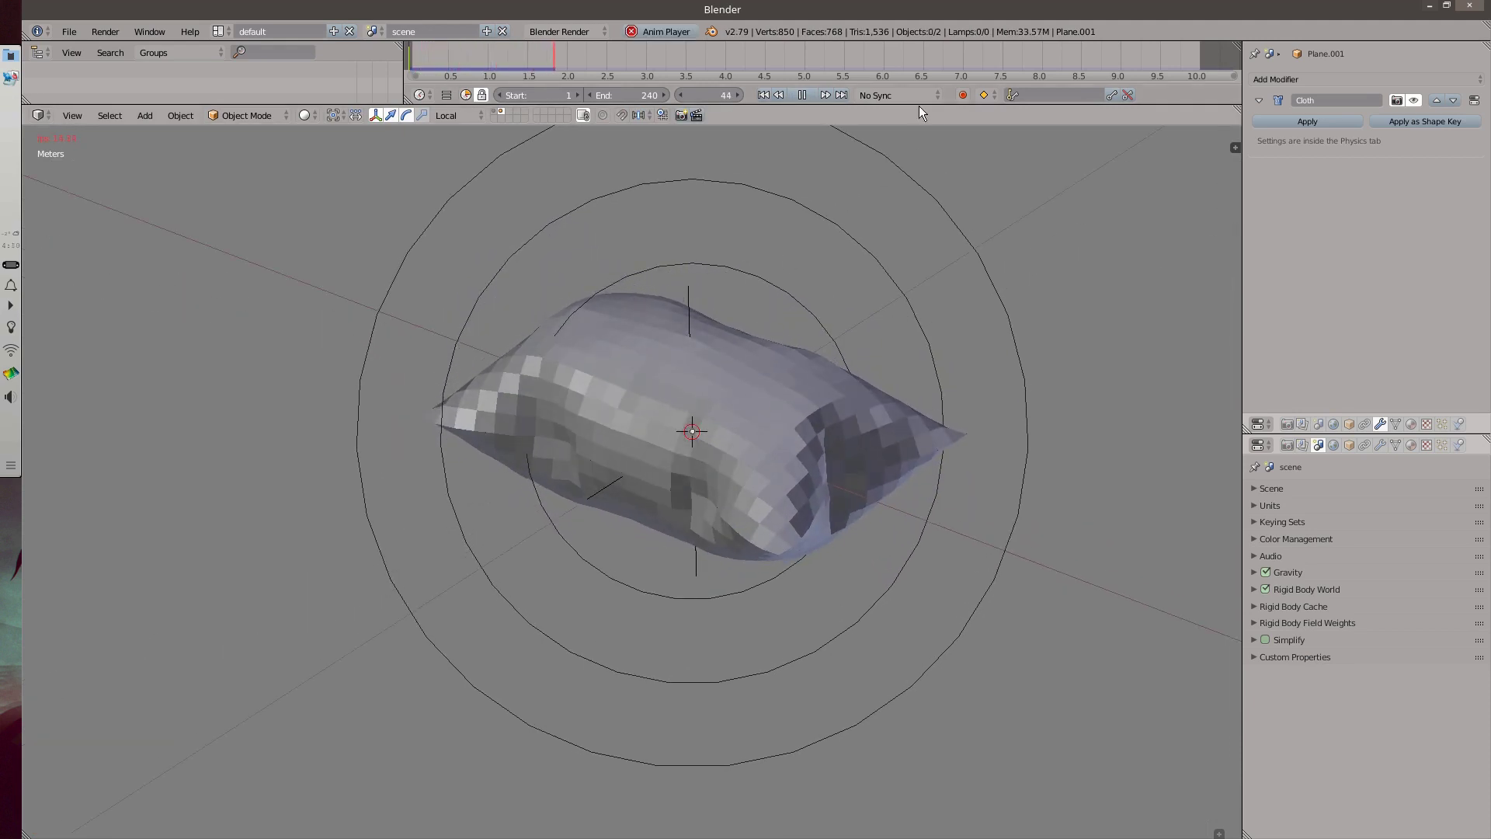
click(808, 95)
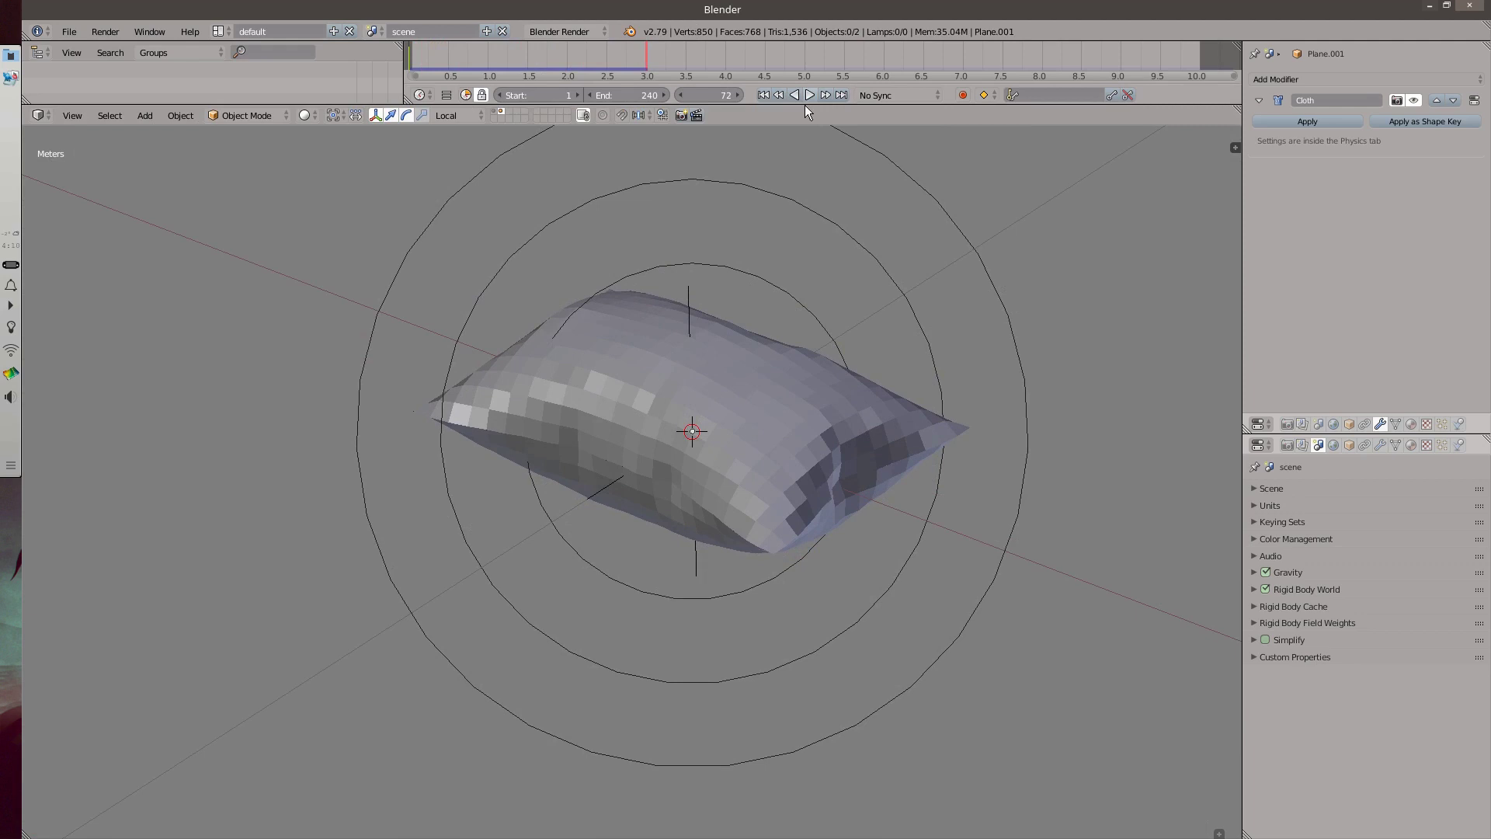
middle_drag(762, 222, 792, 256)
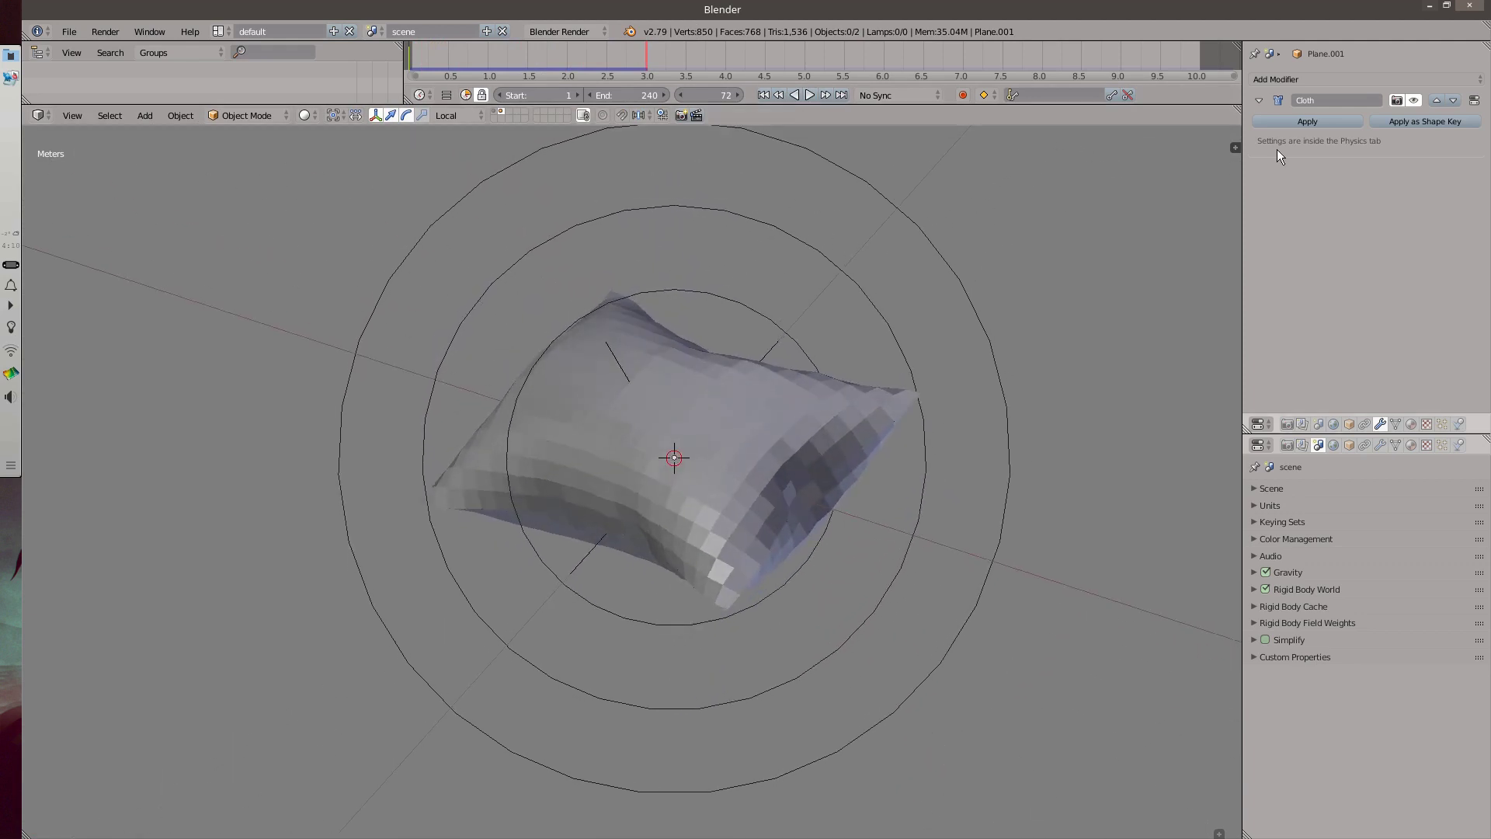
Apply the Cloth modifier to bake the pillow shape and select all its vertices in Edit Mode.
click(1307, 121)
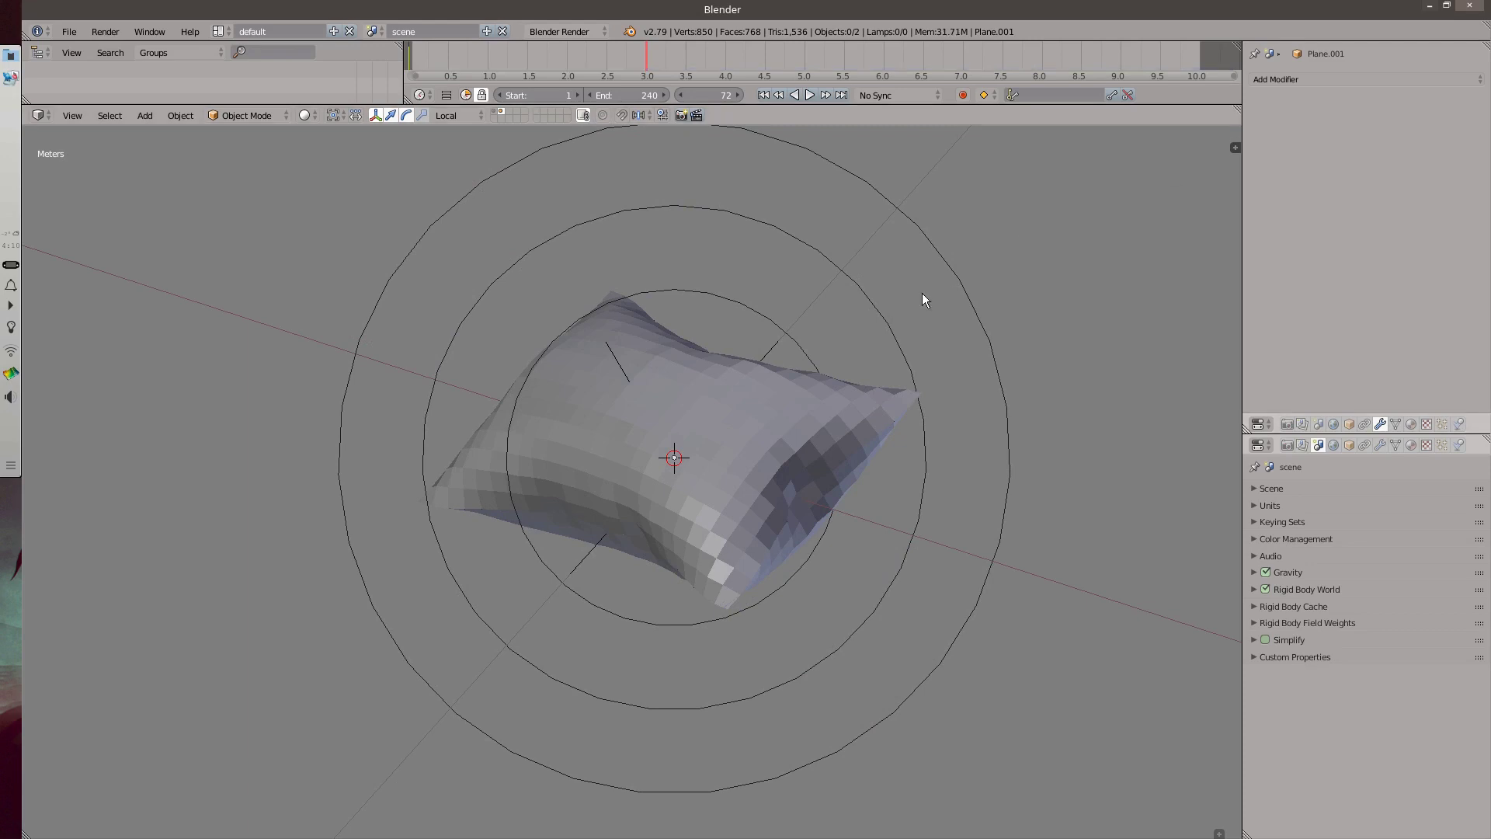
middle_drag(922, 299, 855, 380)
key(Tab)
key(a)
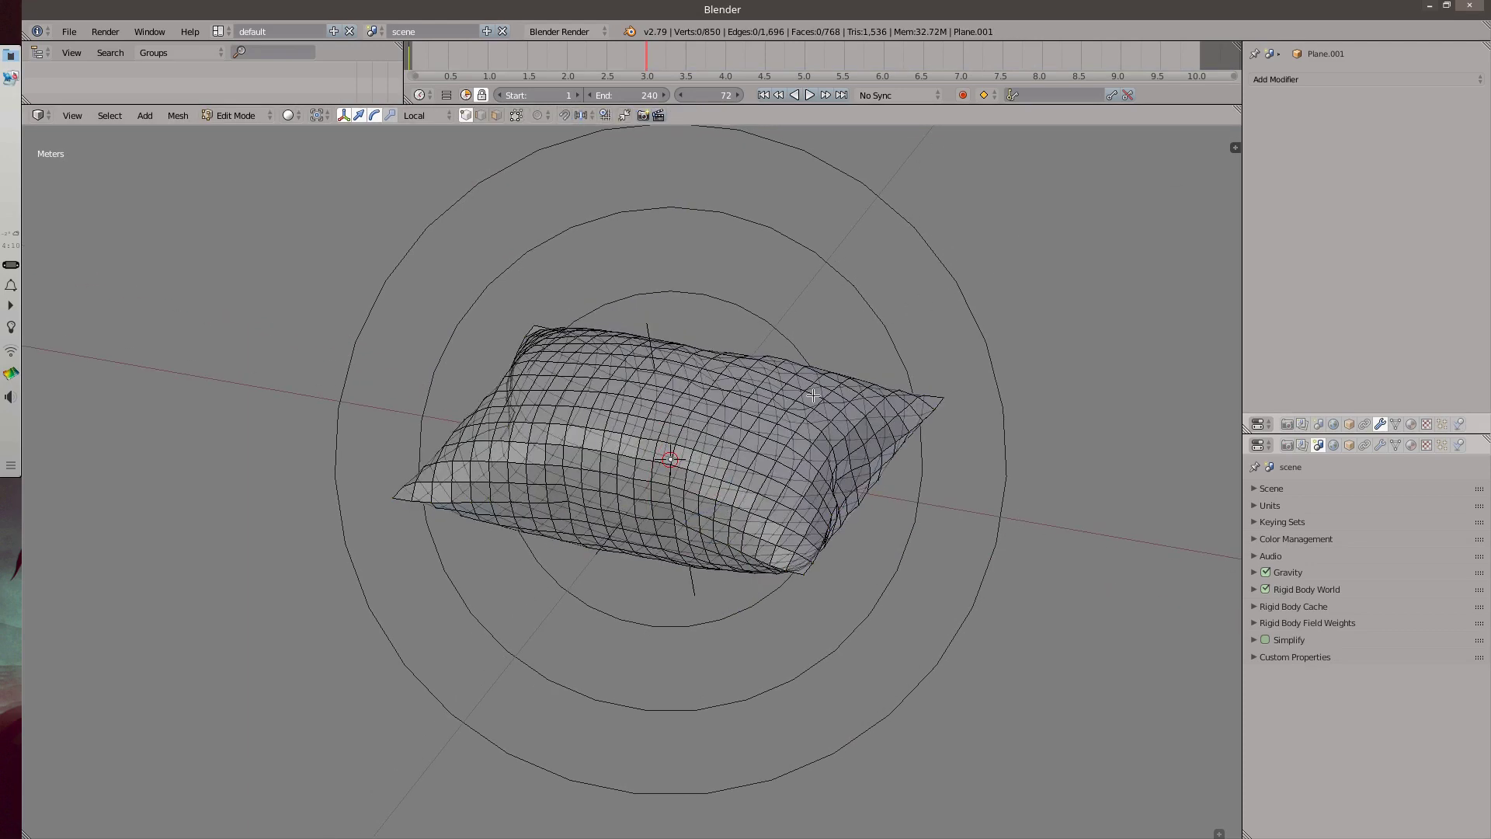
key(a)
Remove doubles to merge the 80 seam vertices, apply Laplacian Smooth, and return to Object Mode.
key(w)
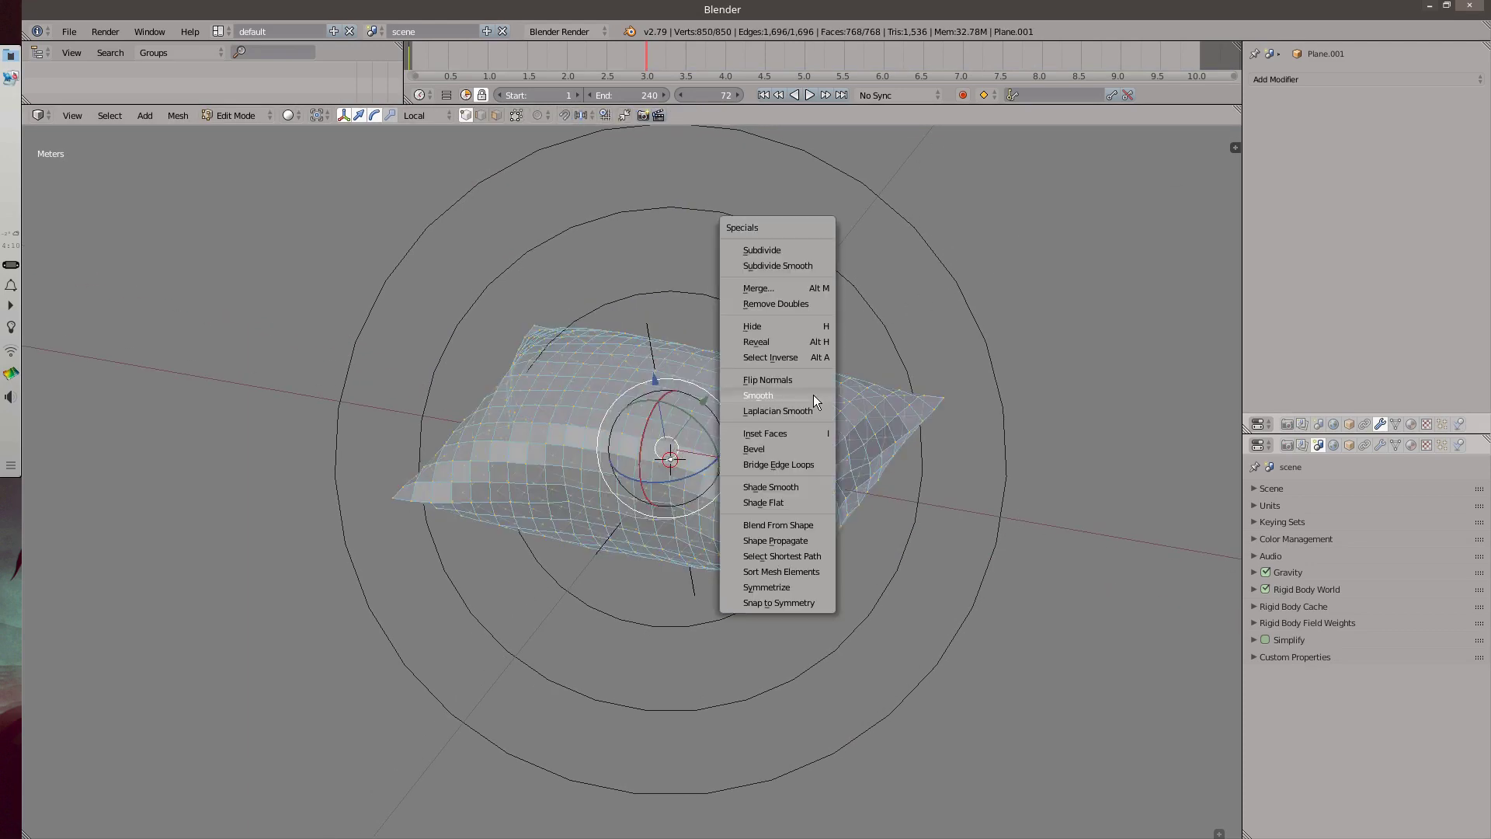
click(817, 304)
key(w)
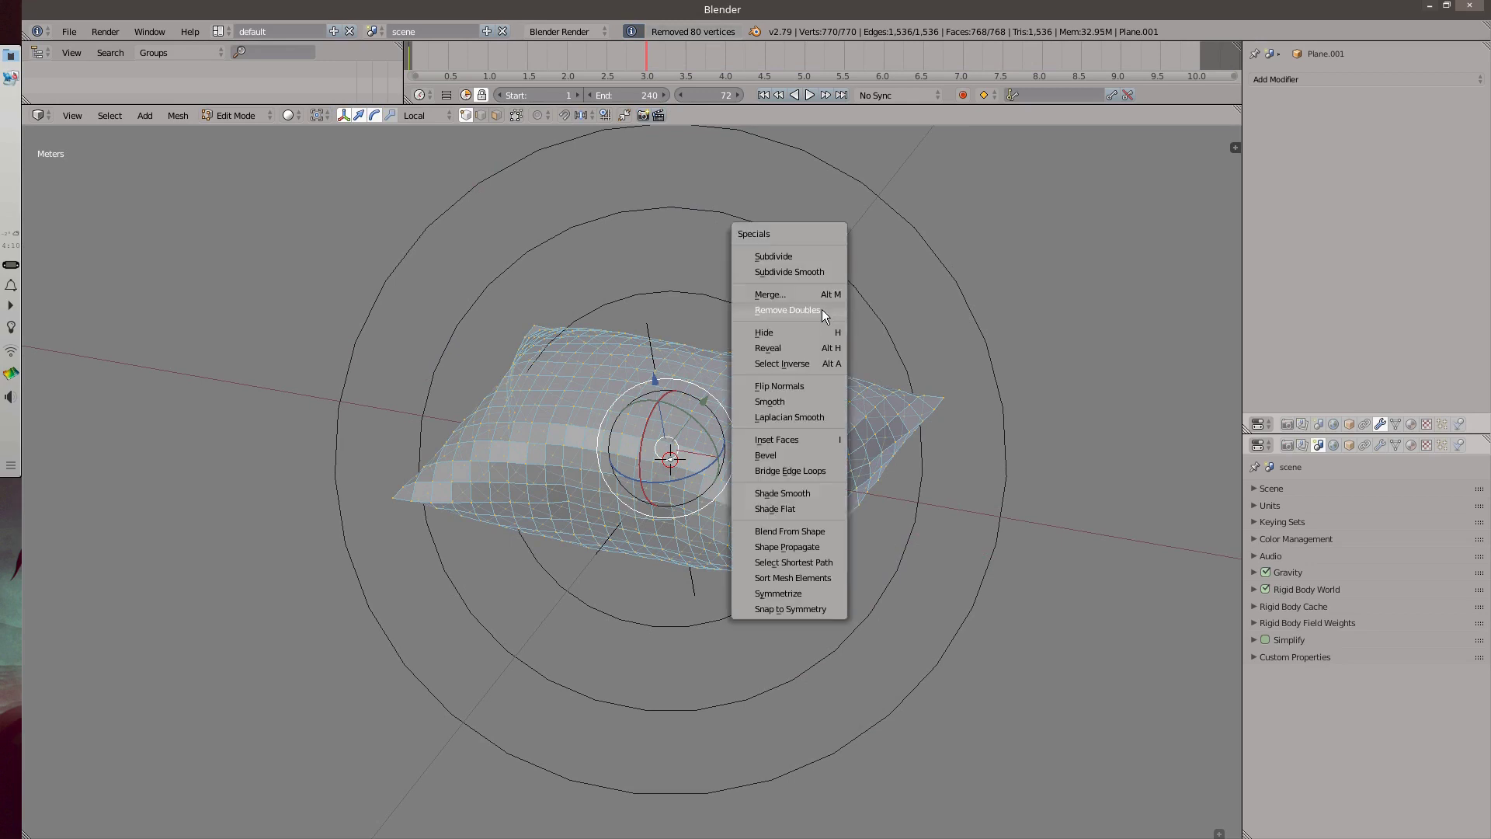
click(797, 419)
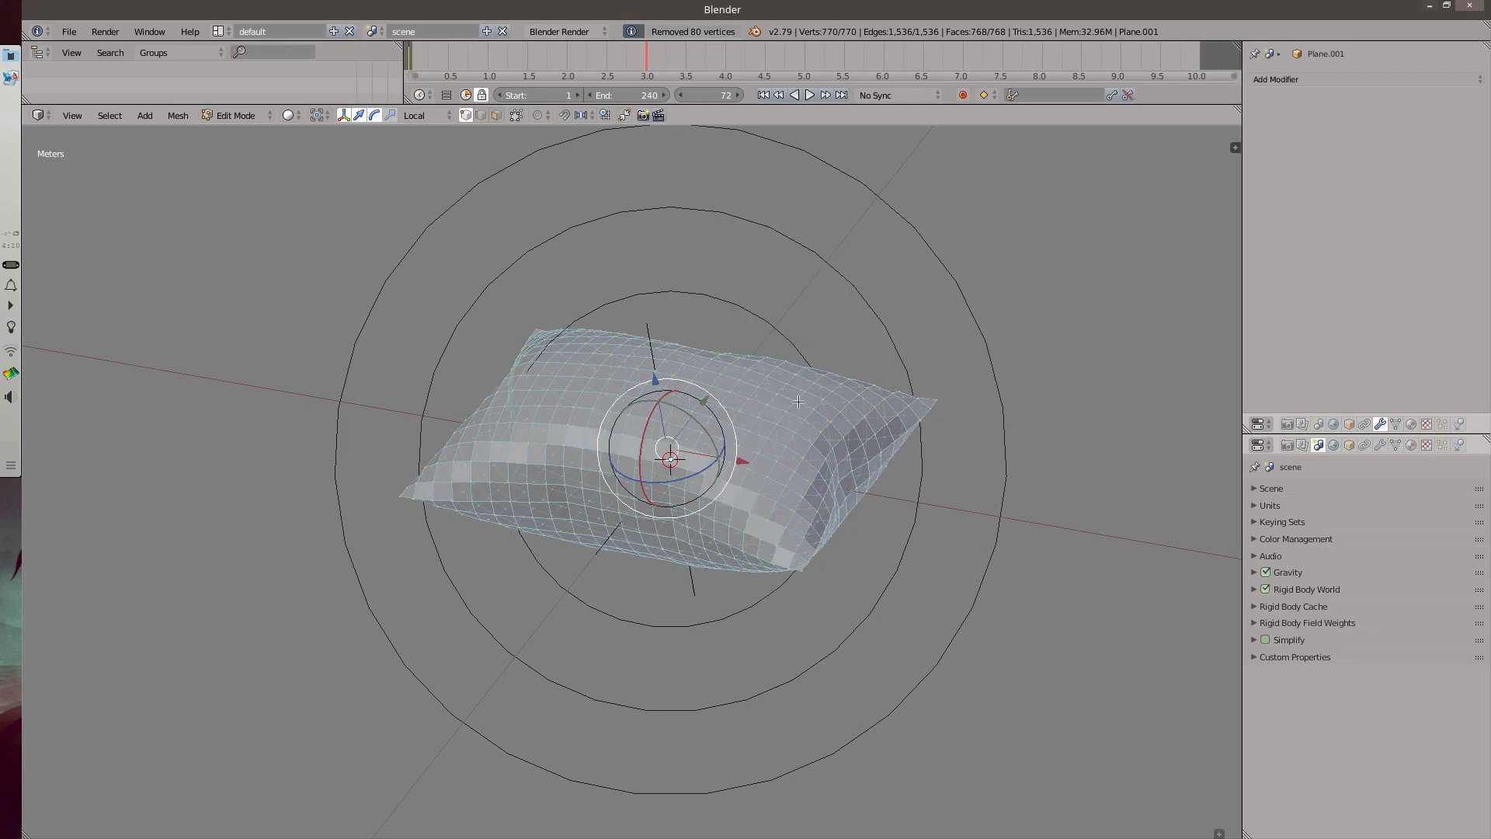
key(Tab)
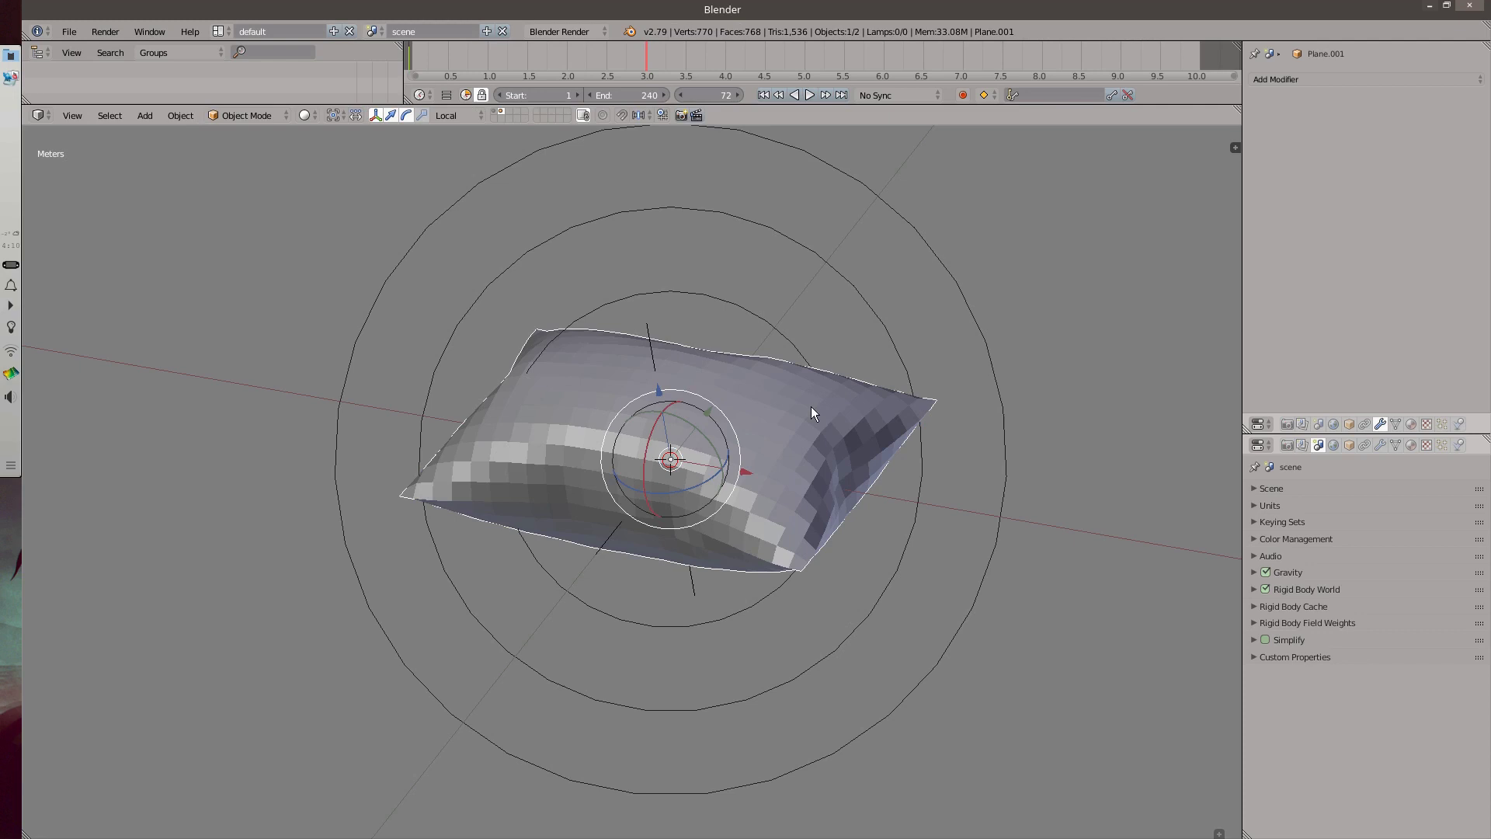
Add a level-2 Subdivision Surface modifier with Optimal Display enabled.
key(ctrl+2)
middle_drag(711, 409, 792, 516)
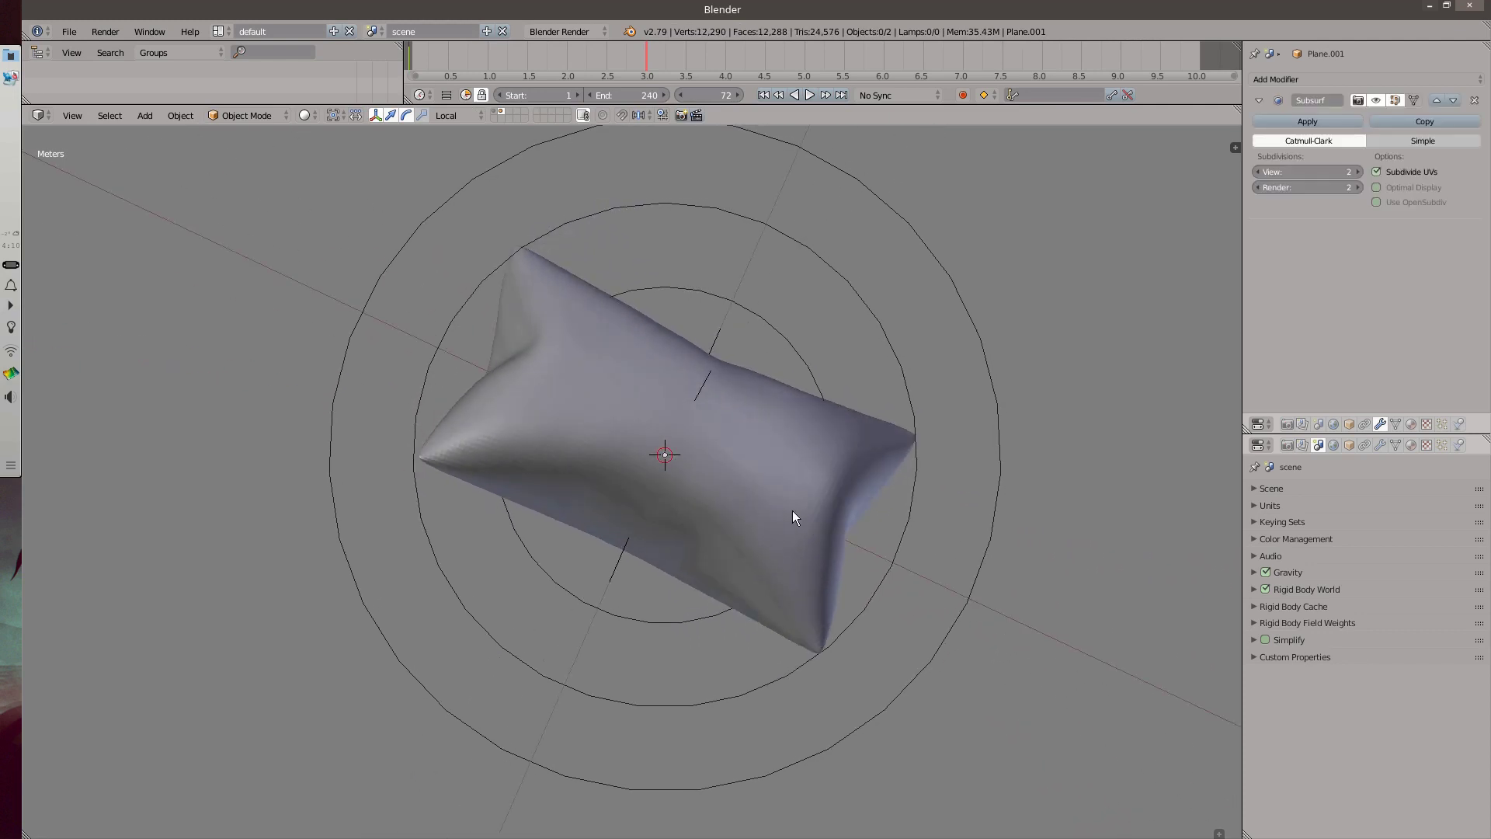
middle_drag(818, 435, 869, 536)
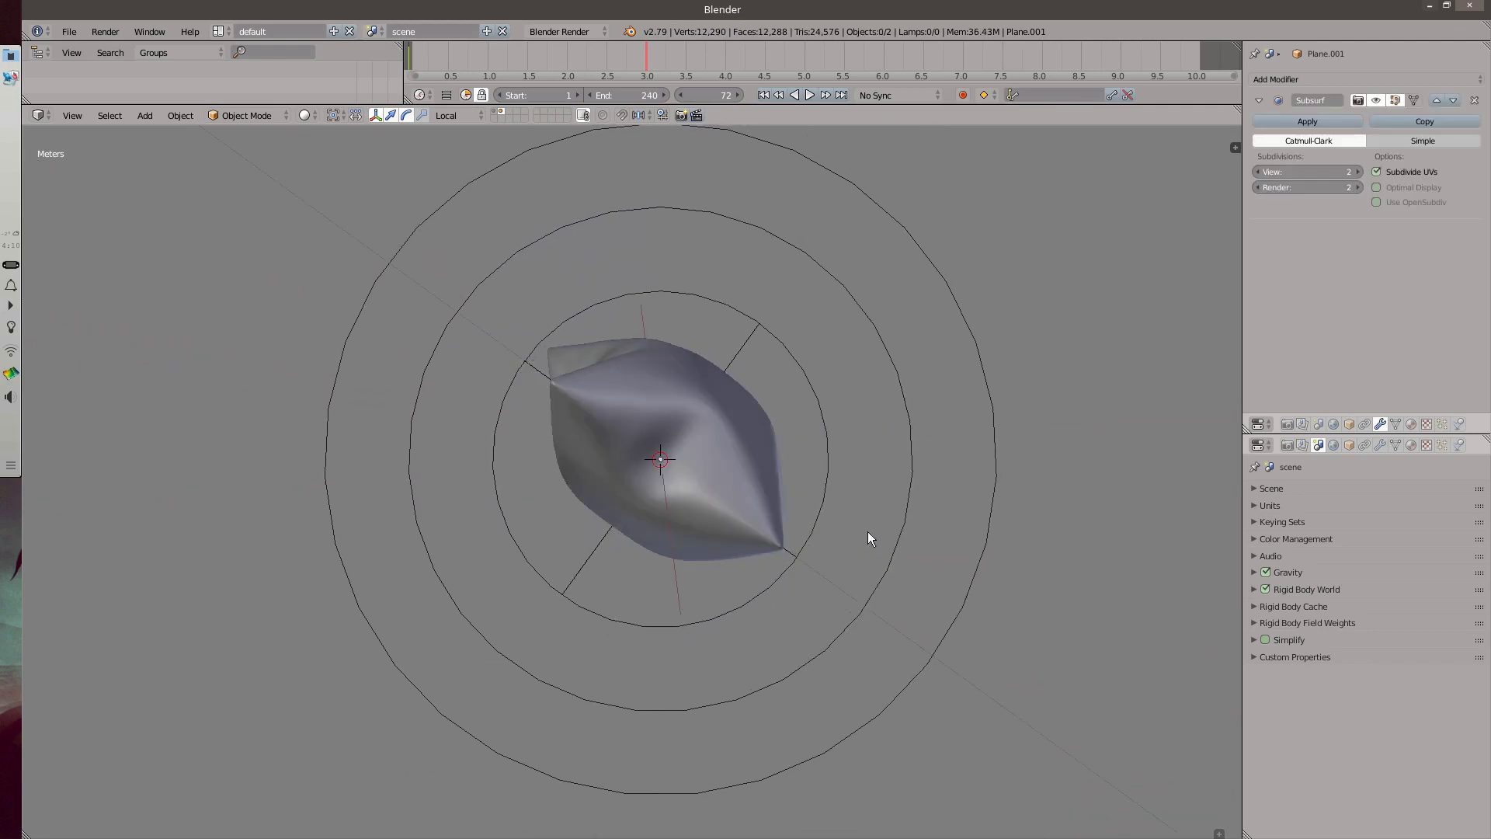
middle_drag(546, 435, 858, 354)
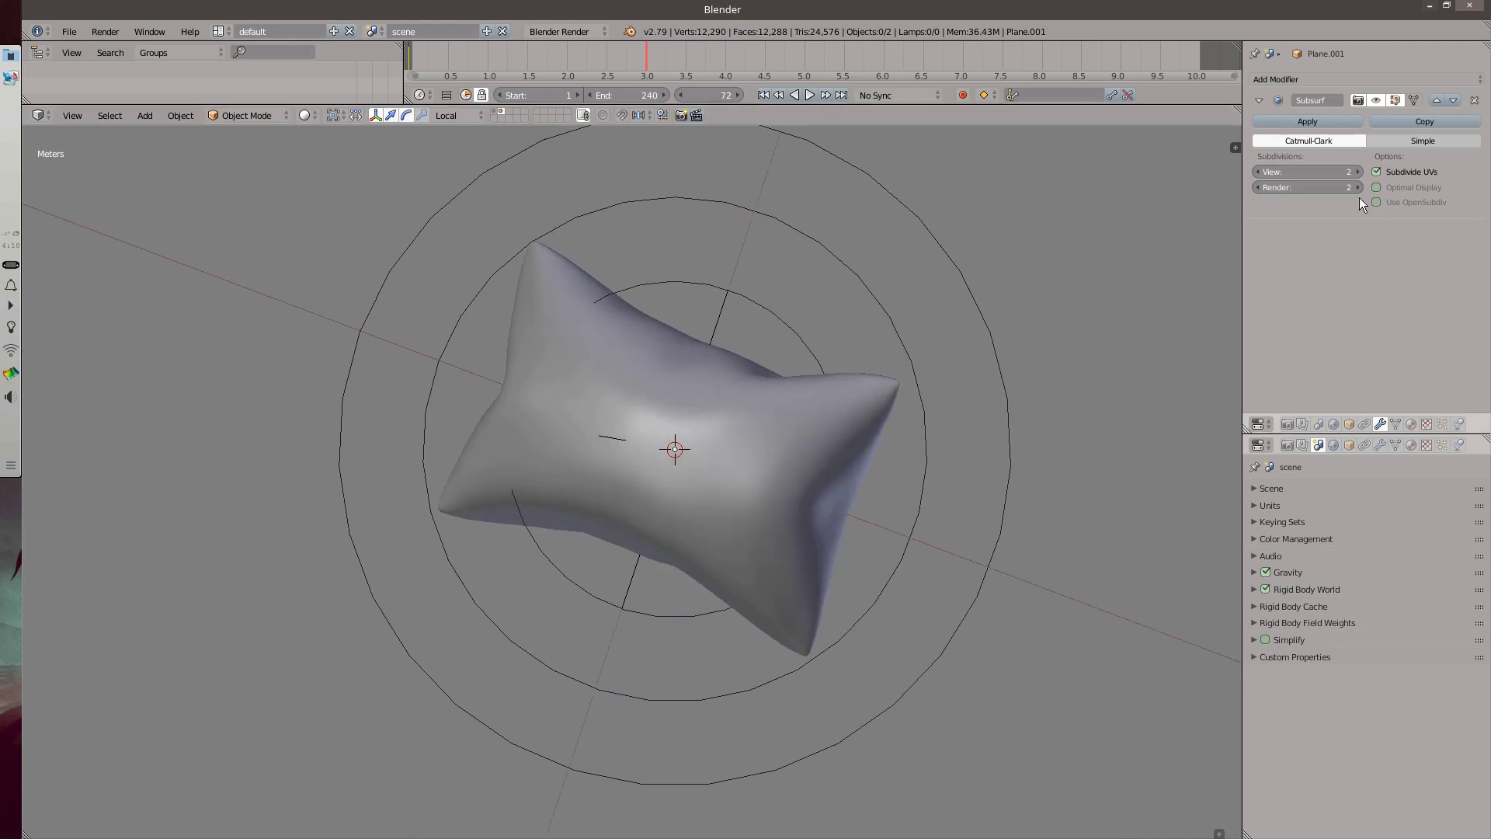
click(1378, 187)
Enable Wire and Draw All Edges in the object's Display settings.
click(1349, 445)
click(1275, 598)
click(1283, 651)
click(1289, 664)
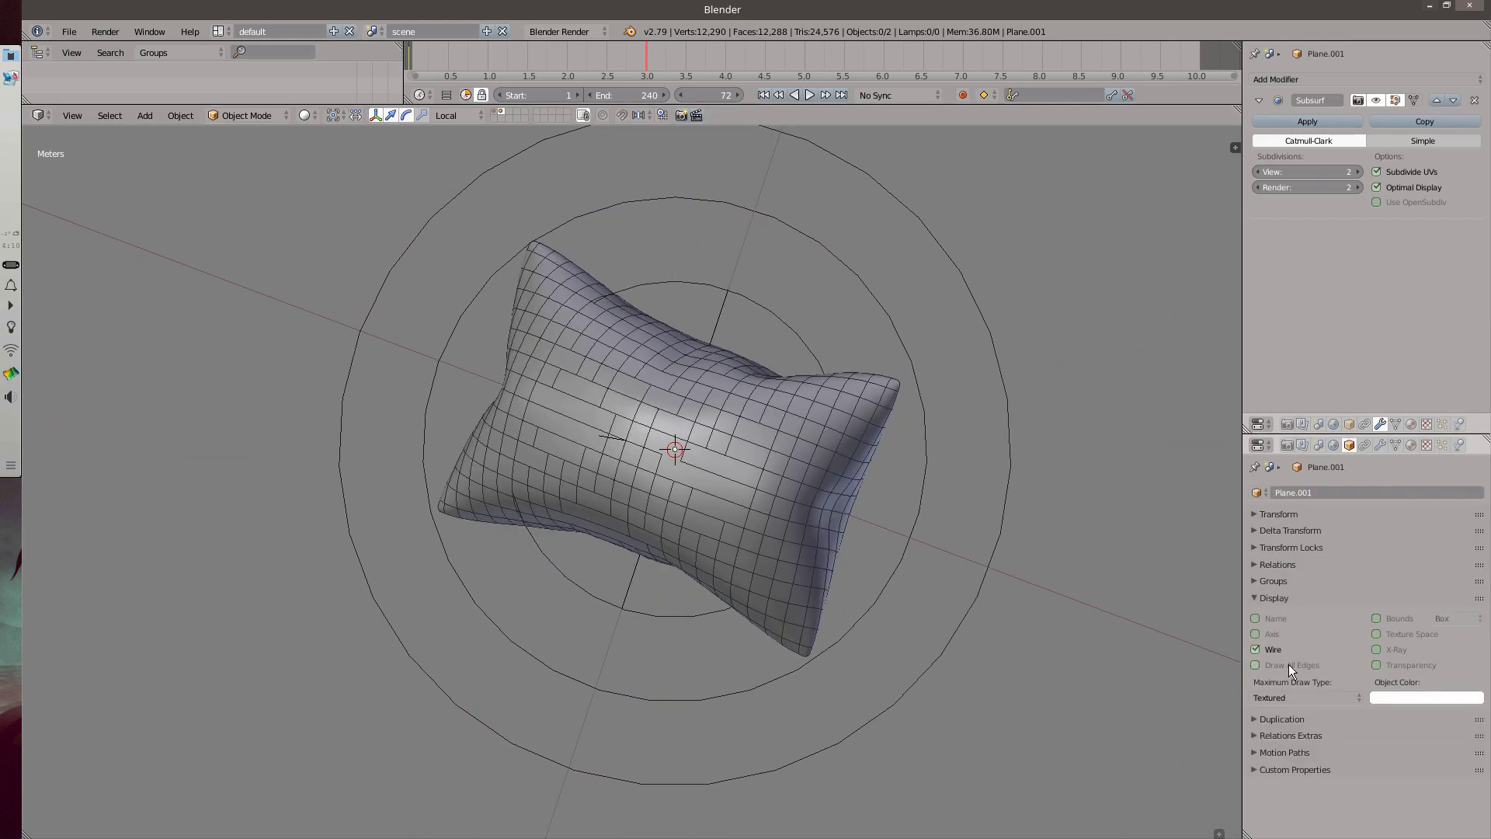